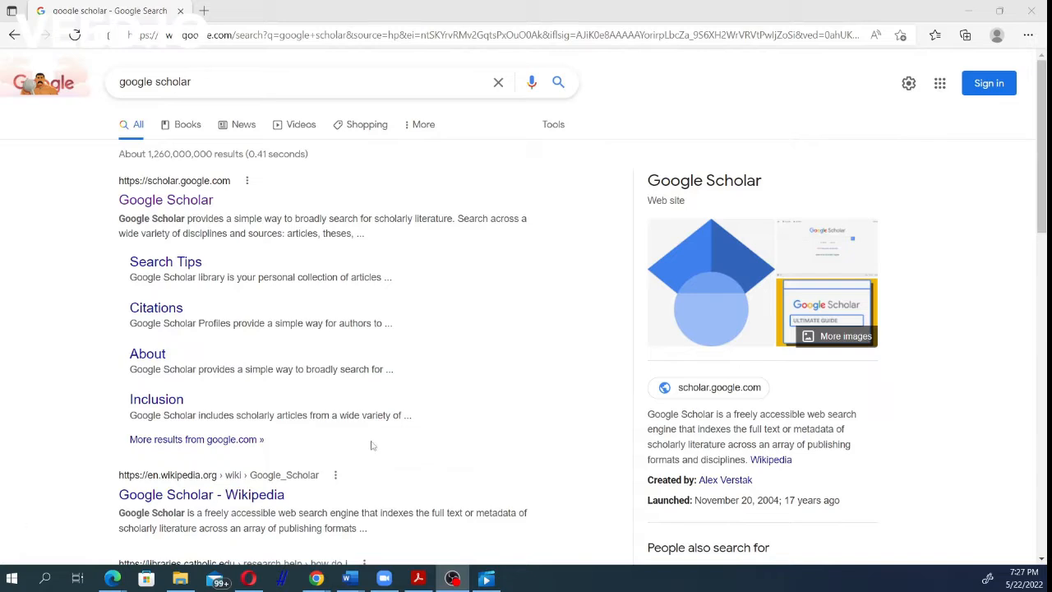
Step: Open Google Scholar from the search results and start creating a new Google account for personal use from its sign-in page
{"action": "left_click", "coordinate": [189, 203]}
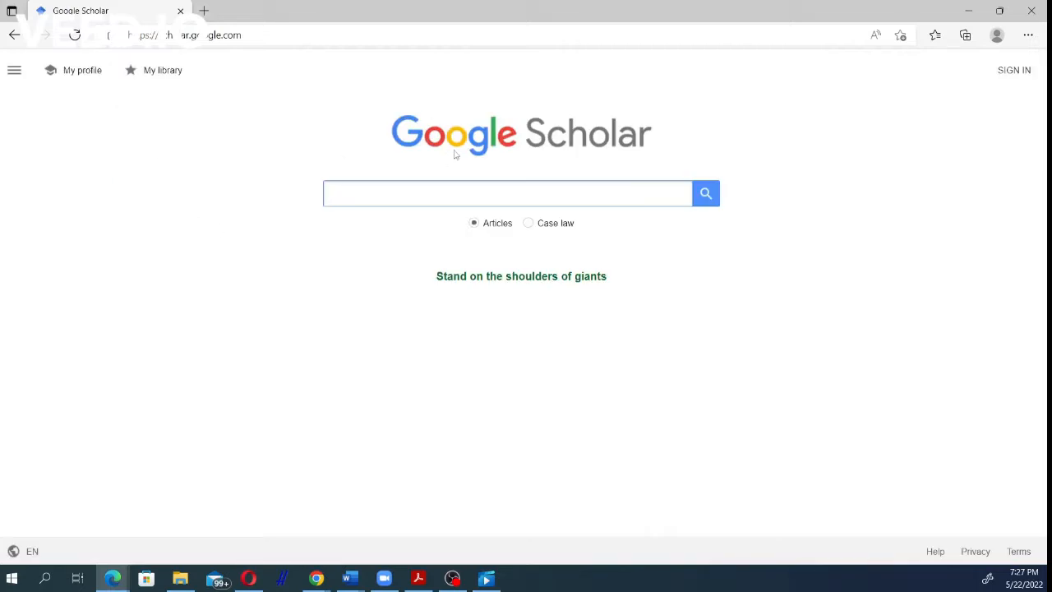
{"action": "left_click", "coordinate": [1019, 72]}
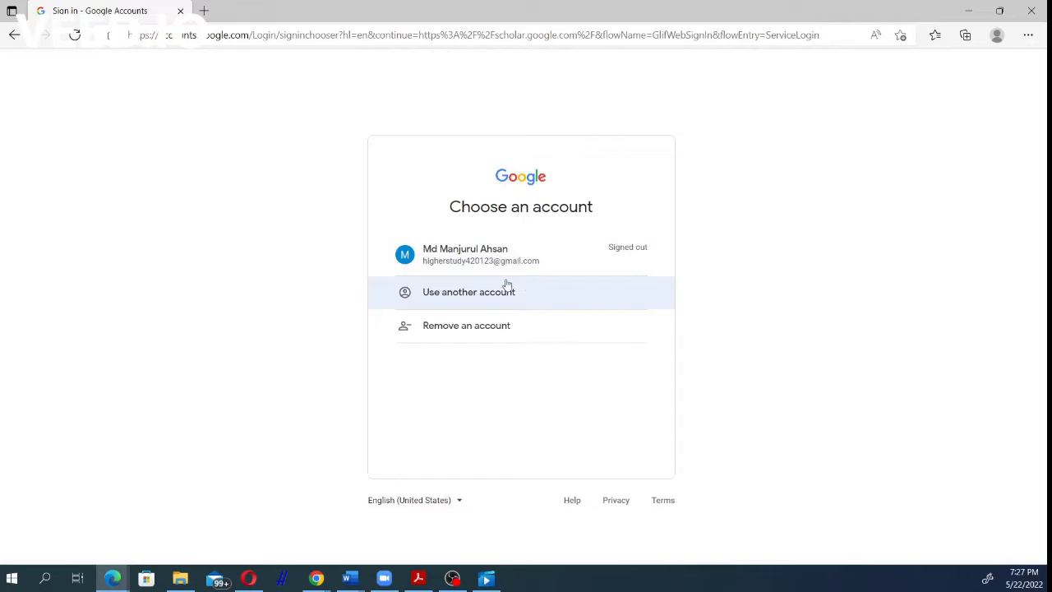
{"action": "left_click", "coordinate": [468, 334]}
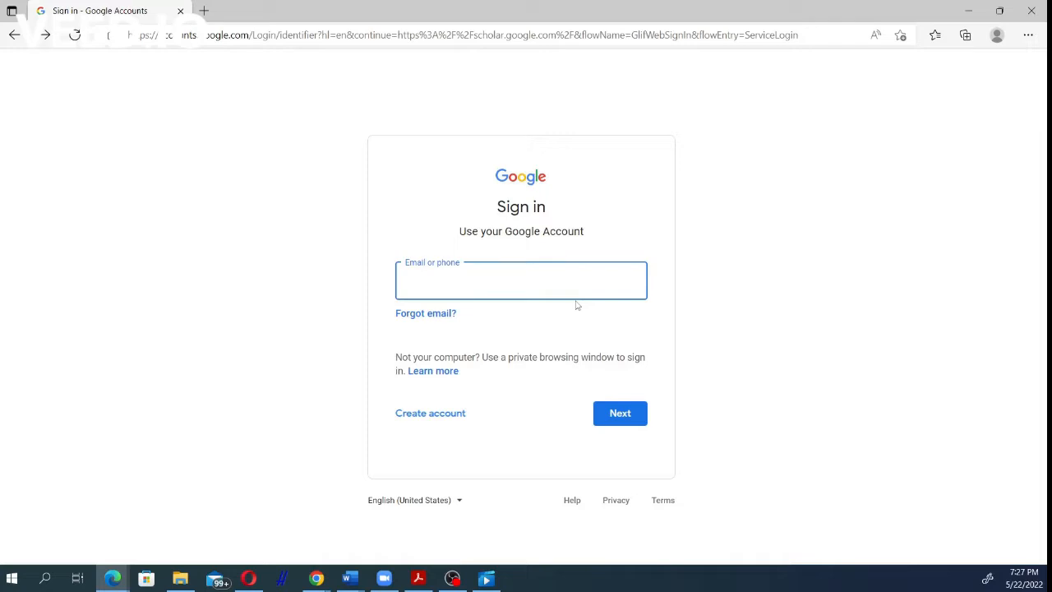
{"action": "left_click", "coordinate": [436, 417]}
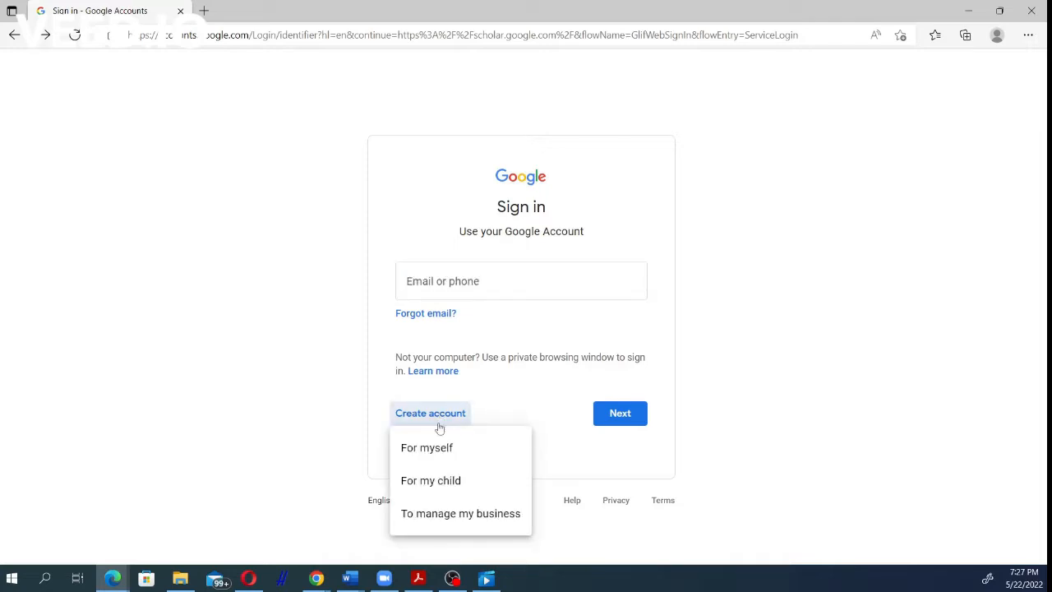
{"action": "left_click", "coordinate": [426, 447]}
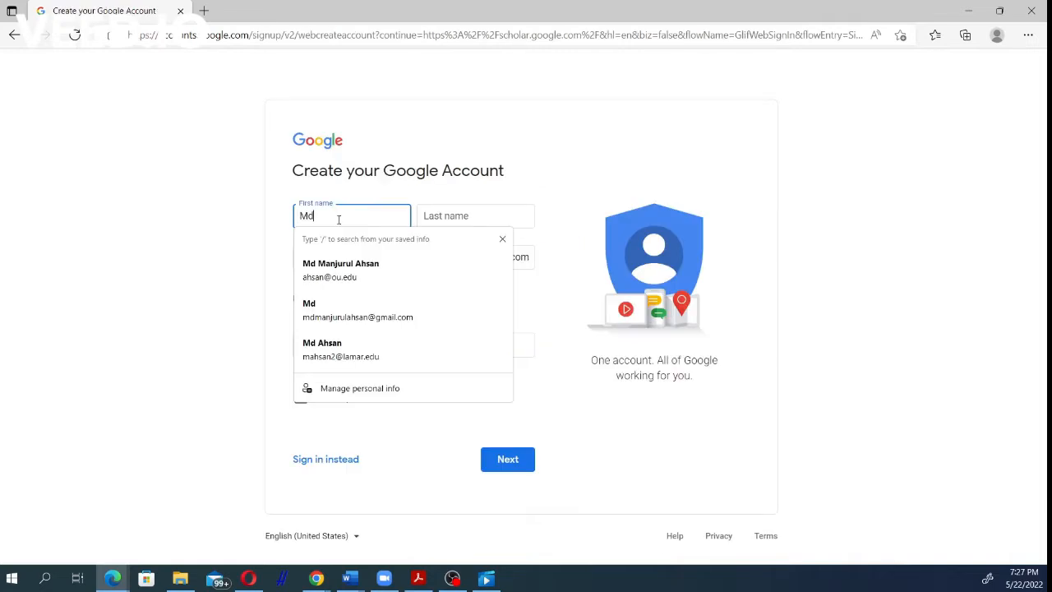
Step: Enter the account holder's first name, last name and the desired Gmail username in the account creation form
{"action": "left_click", "coordinate": [466, 219]}
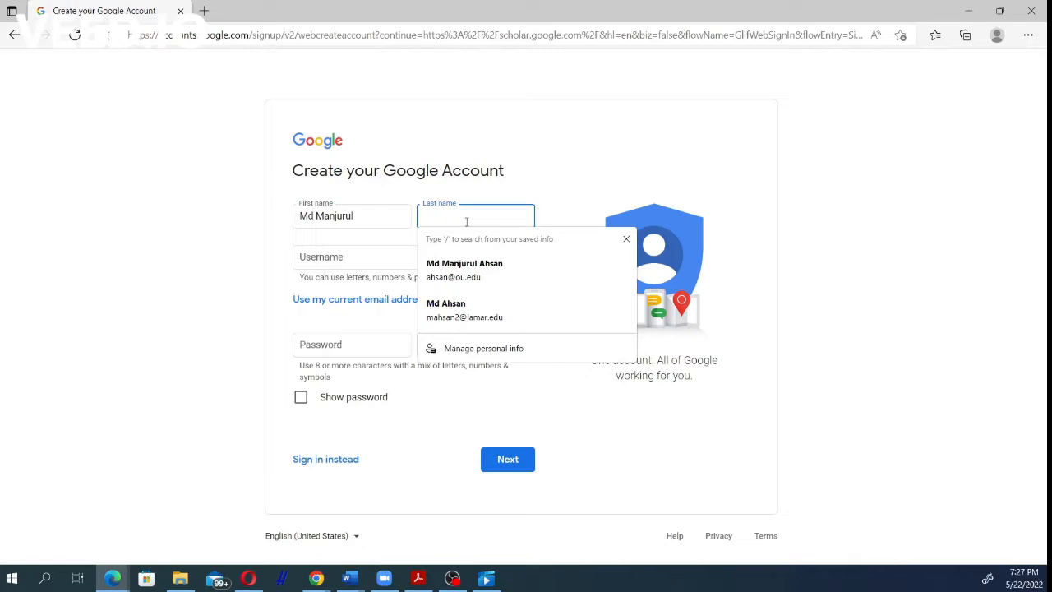
{"action": "left_click", "coordinate": [333, 255]}
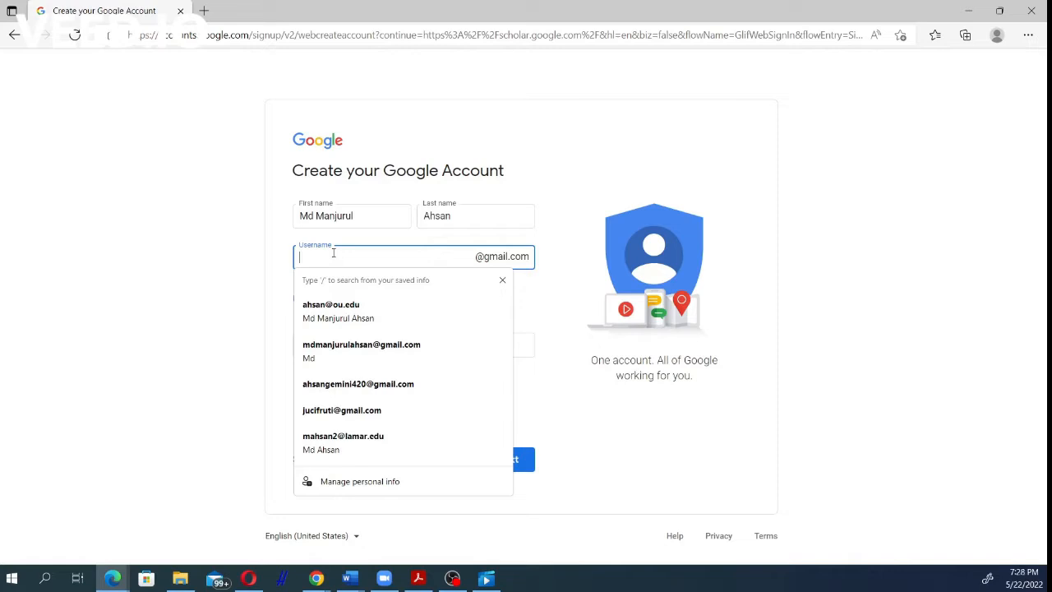
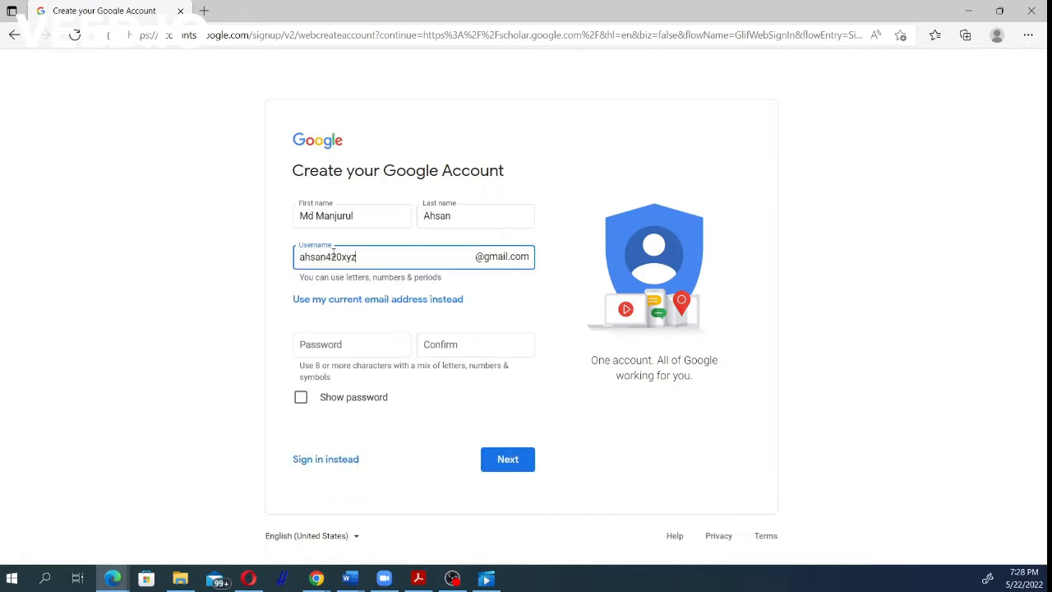
Step: Enter and confirm the account password, and continue to the personal details page
{"action": "left_click", "coordinate": [329, 352]}
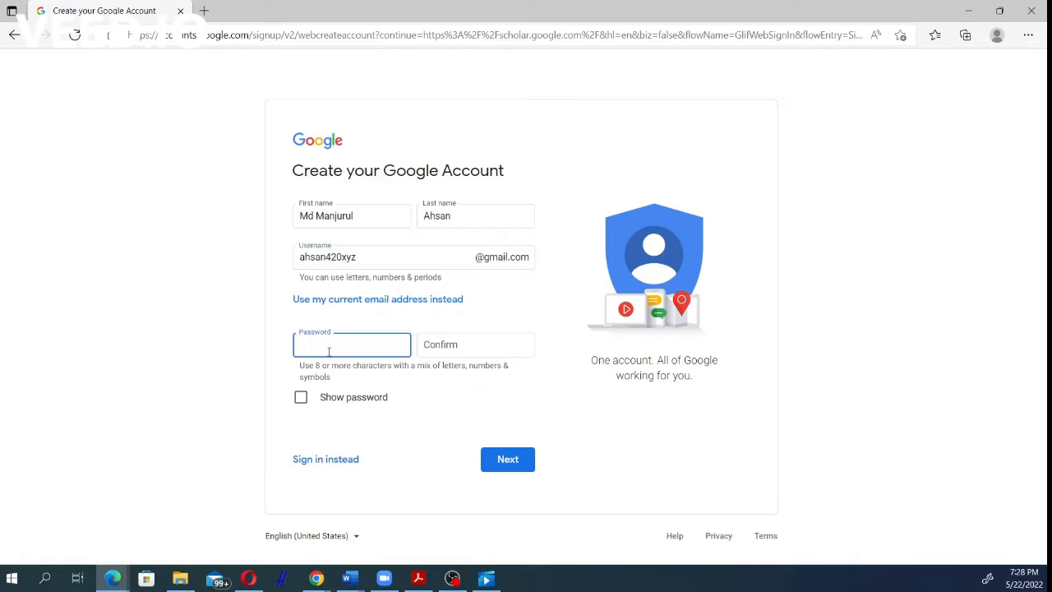
{"action": "type", "text": "•••••••••••"}
{"action": "left_click", "coordinate": [488, 339]}
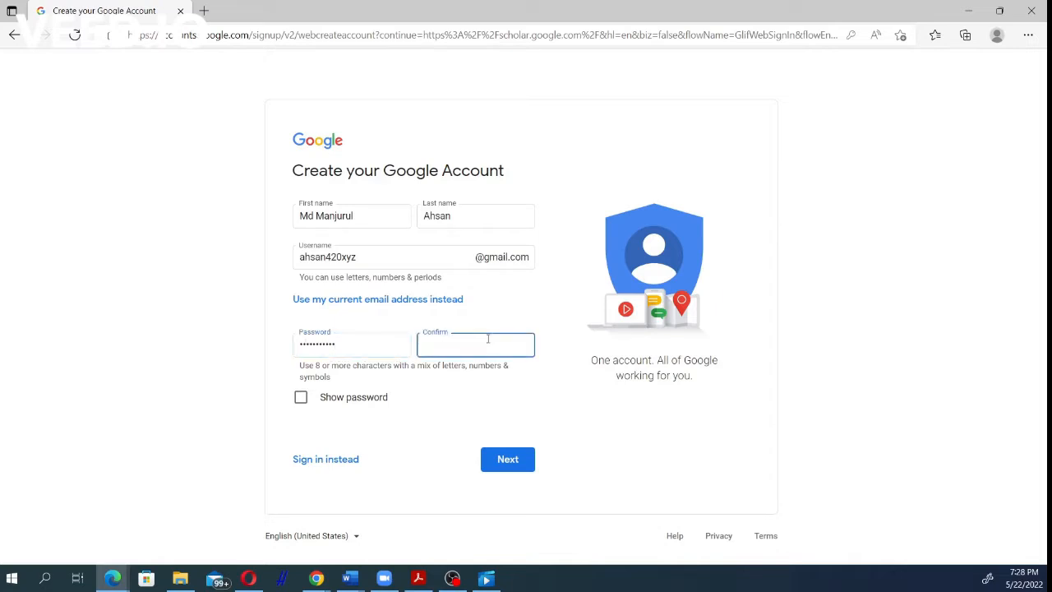
{"action": "type", "text": "•••••••••••"}
{"action": "left_click", "coordinate": [498, 457]}
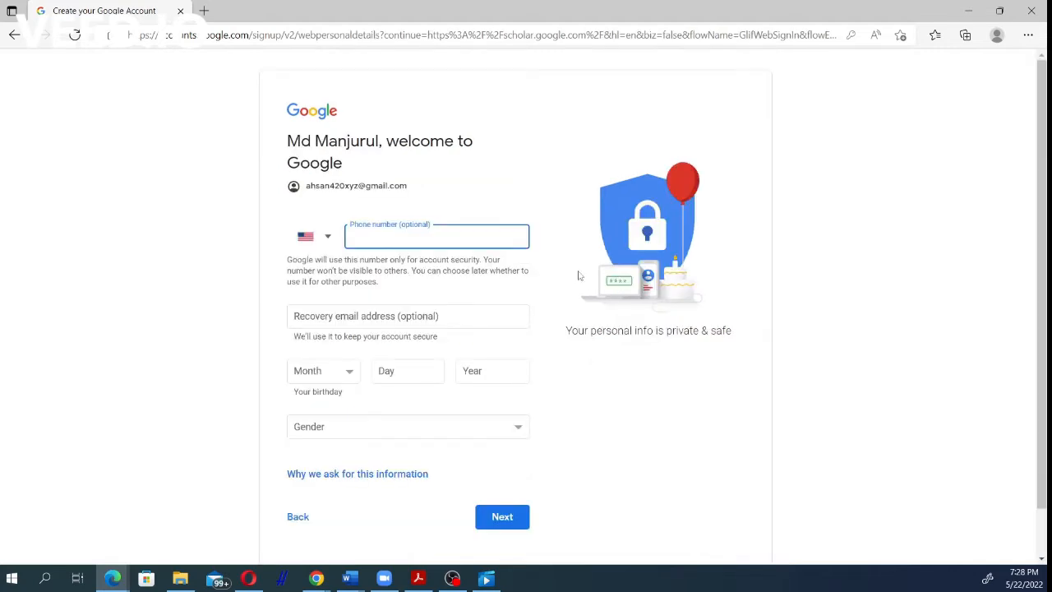
Step: Fill in the account holder's date of birth with month, day and year
{"action": "left_click", "coordinate": [329, 372]}
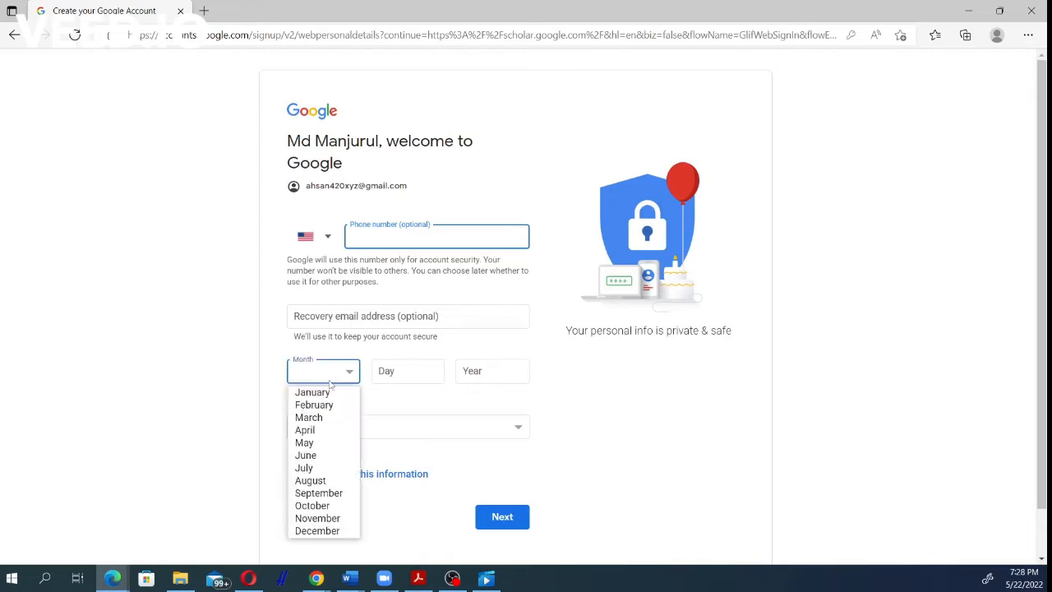
{"action": "left_click", "coordinate": [313, 454]}
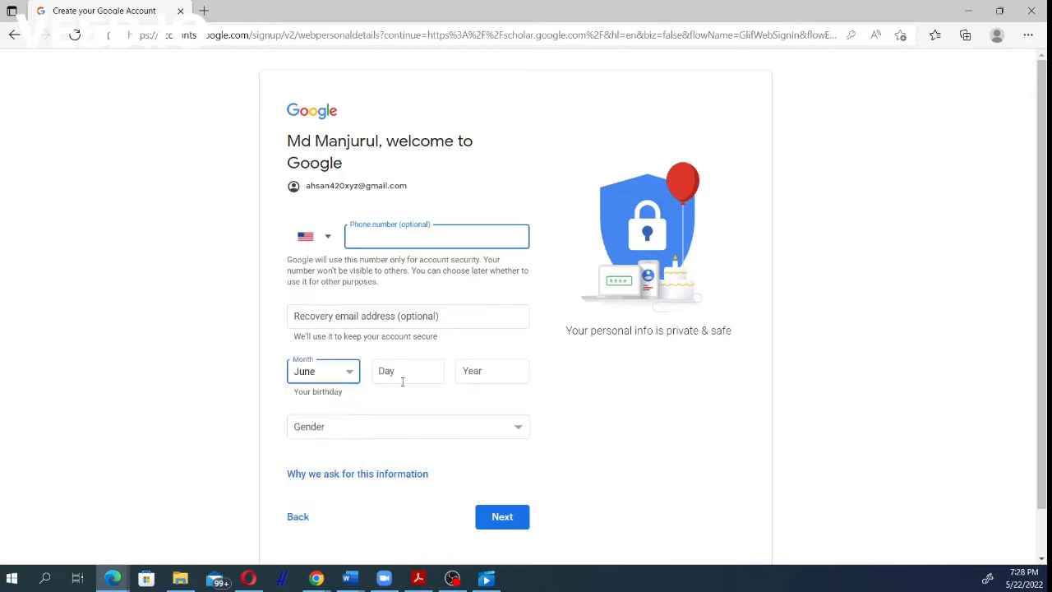
{"action": "left_click", "coordinate": [406, 378]}
{"action": "type", "text": "08"}
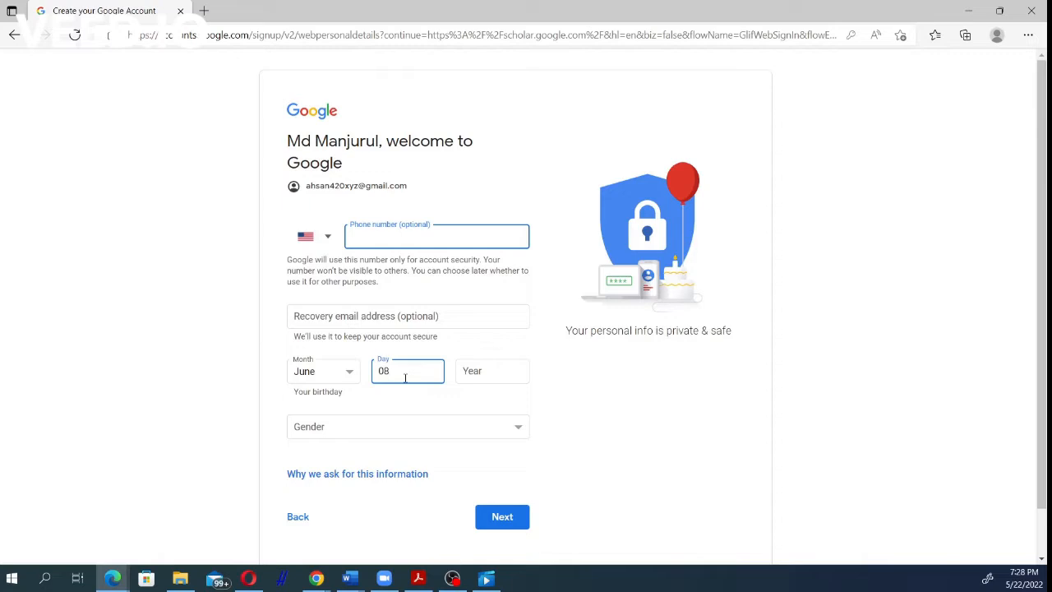
{"action": "left_click", "coordinate": [495, 370]}
{"action": "type", "text": "199"}
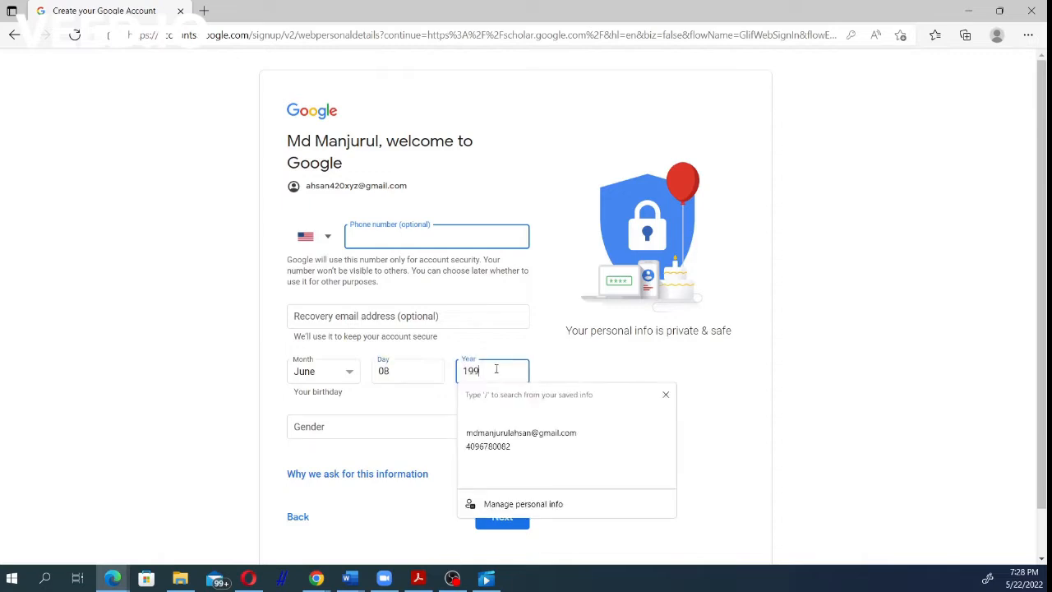
{"action": "type", "text": "1"}
{"action": "left_click", "coordinate": [800, 364]}
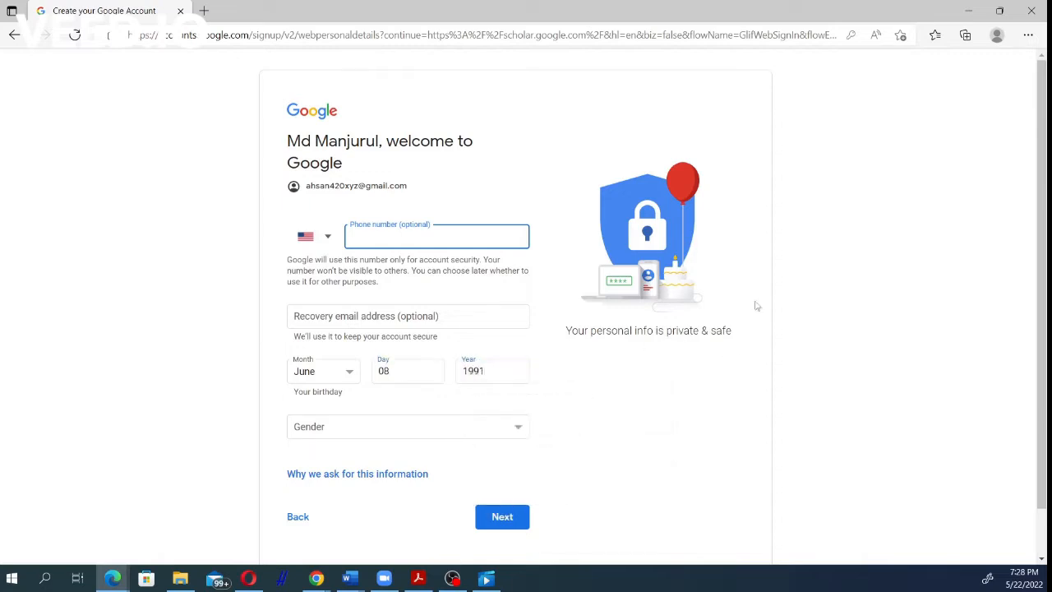
Step: Set the gender to Male, submit the personal details and agree to Google's privacy and terms
{"action": "left_click", "coordinate": [359, 436]}
{"action": "left_click", "coordinate": [336, 458]}
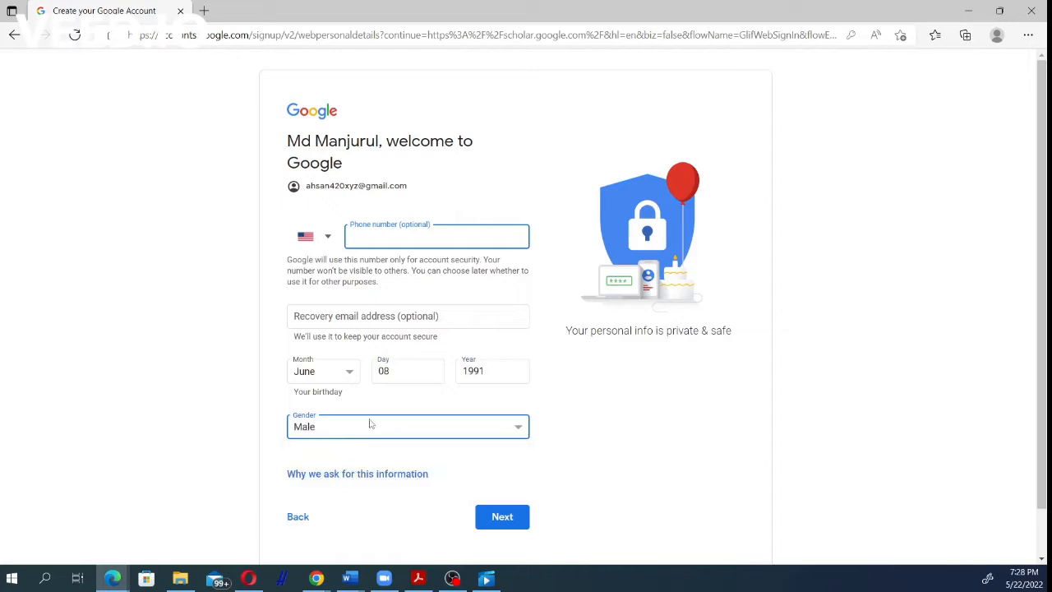
{"action": "left_click", "coordinate": [501, 515]}
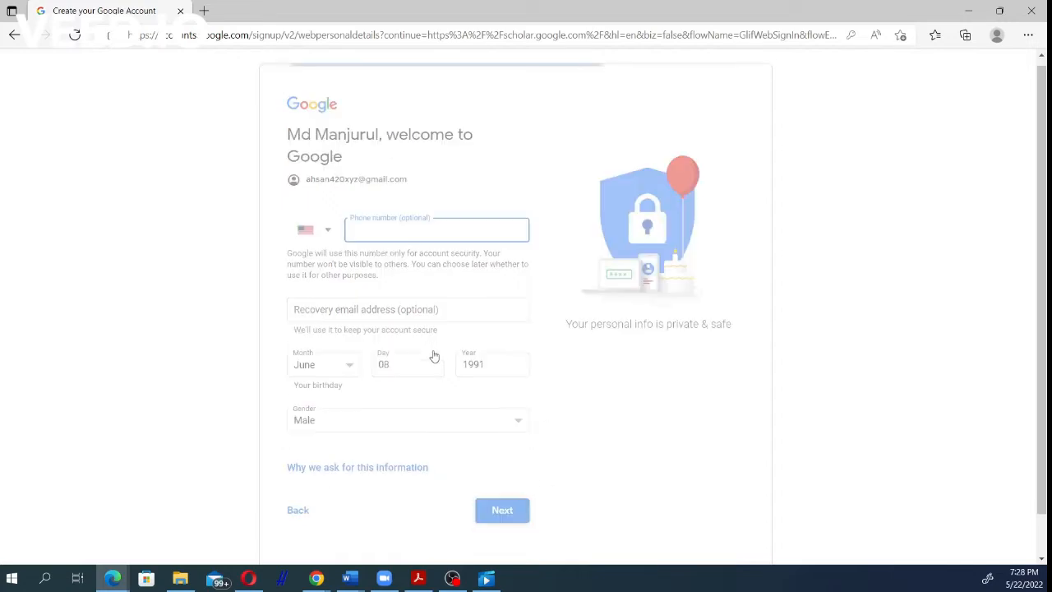
{"action": "scroll", "coordinate": [464, 337], "scroll_direction": "down", "scroll_amount": 8}
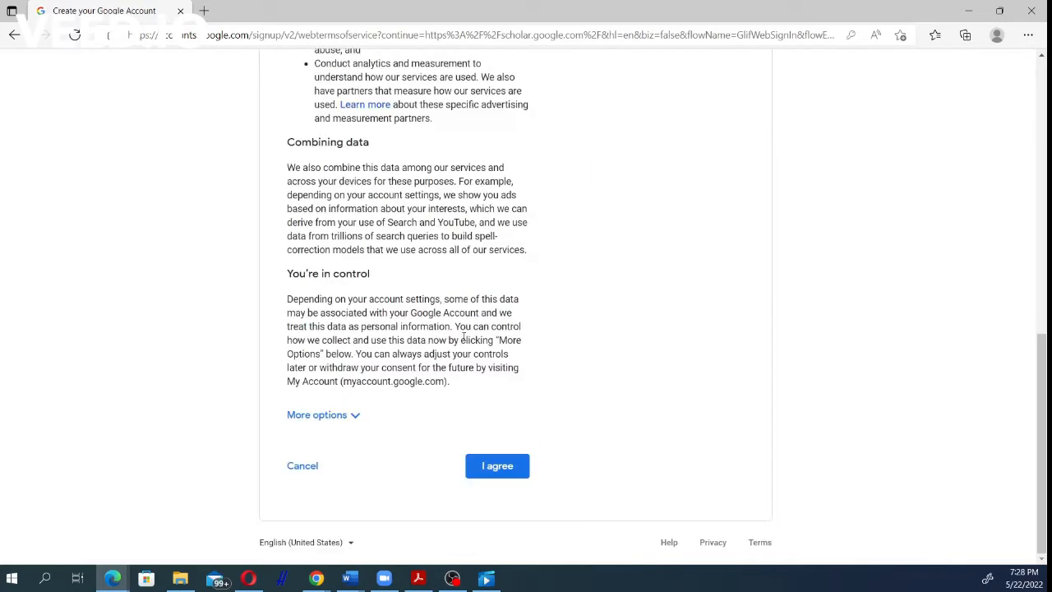
{"action": "left_click", "coordinate": [500, 466]}
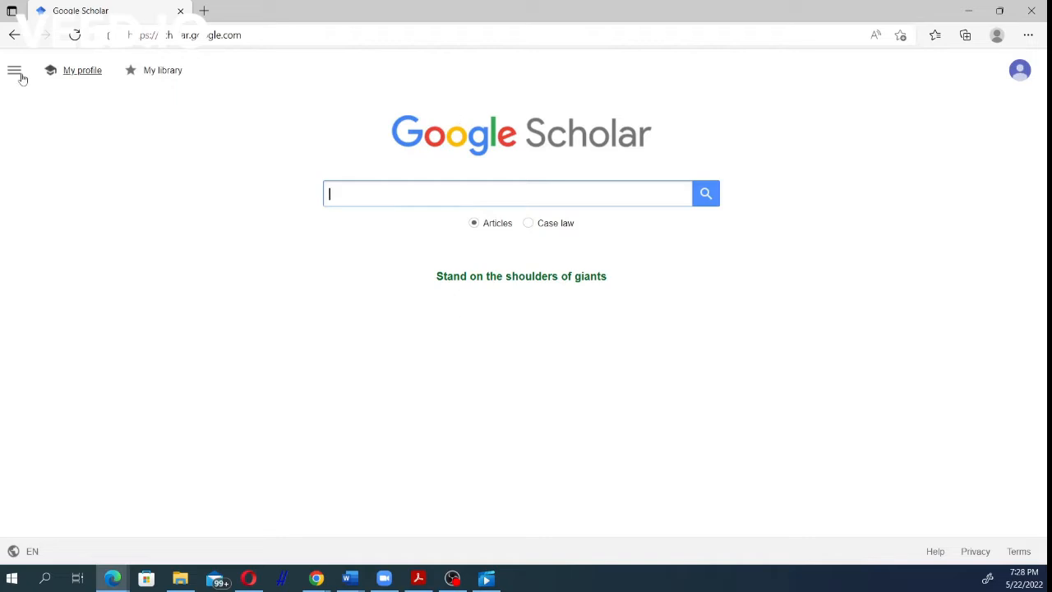
Step: Start a Scholar profile with University of Oklahoma as the affiliation, and enter the institutional e-mail address for verification
{"action": "left_click", "coordinate": [82, 71]}
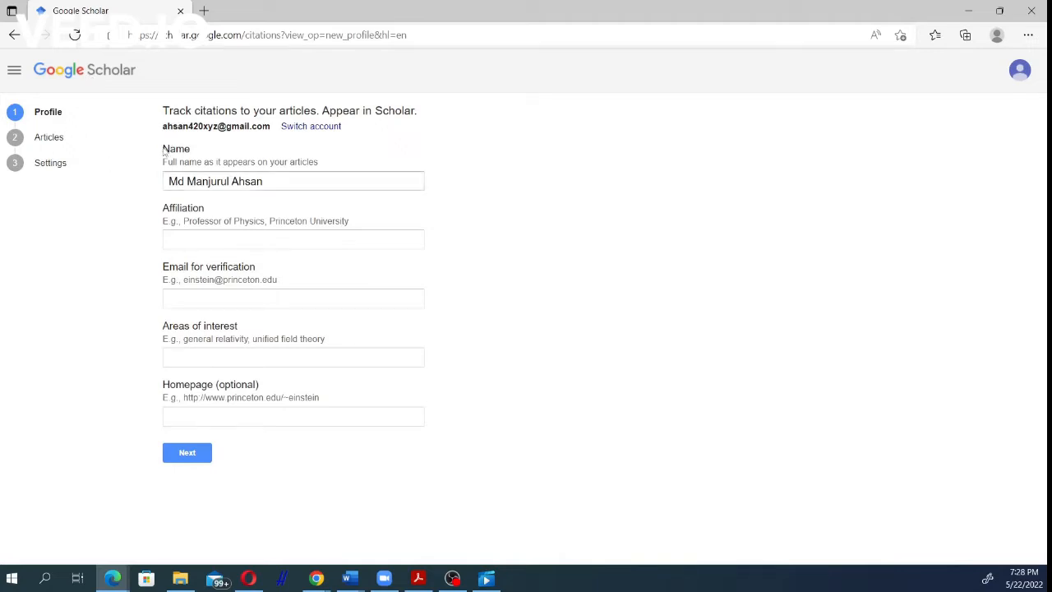
{"action": "left_click", "coordinate": [214, 240]}
{"action": "left_click", "coordinate": [216, 281]}
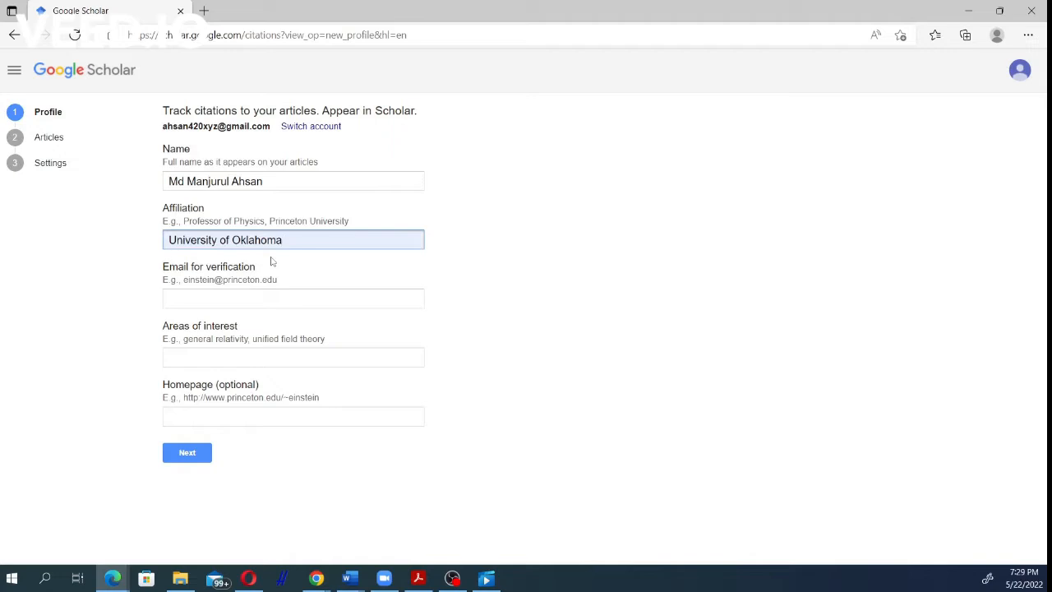
{"action": "left_click", "coordinate": [211, 299]}
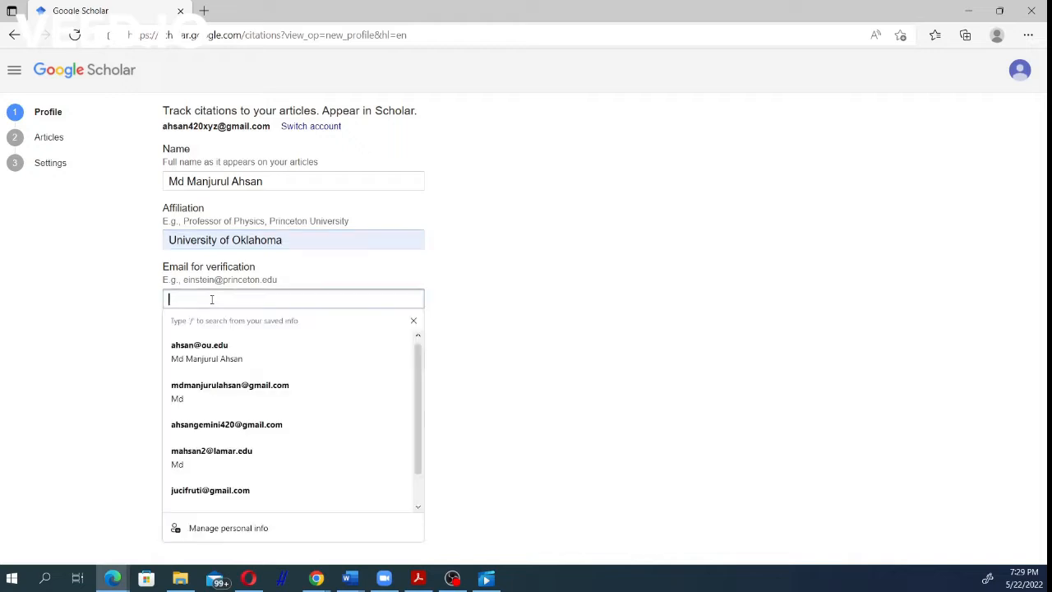
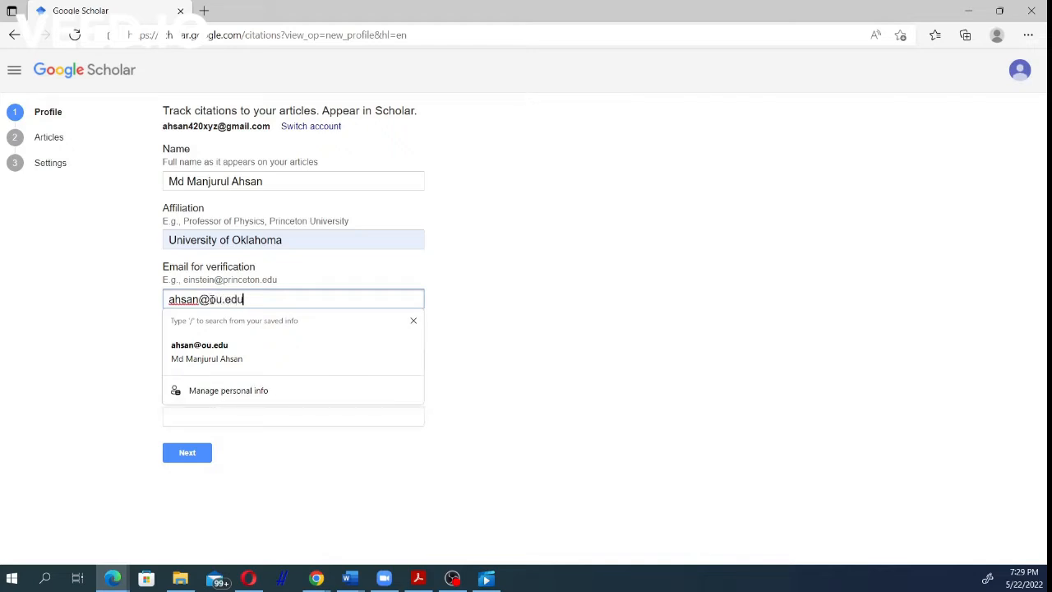
{"action": "left_click", "coordinate": [505, 303]}
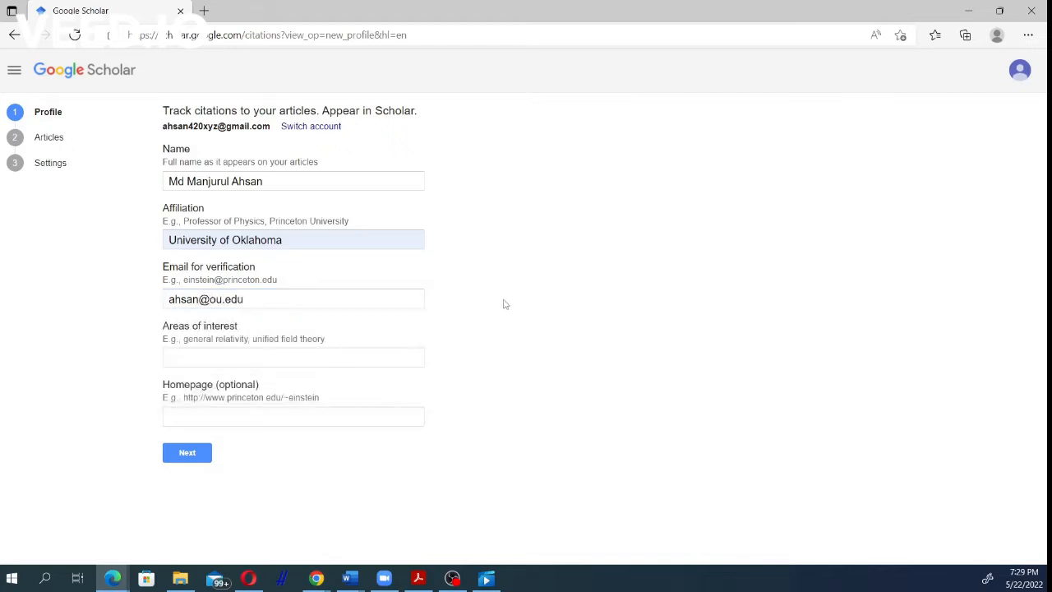
Step: Enter "Machine learning, image processing" as areas of interest, leave the homepage blank and continue to the articles step
{"action": "left_click", "coordinate": [247, 358]}
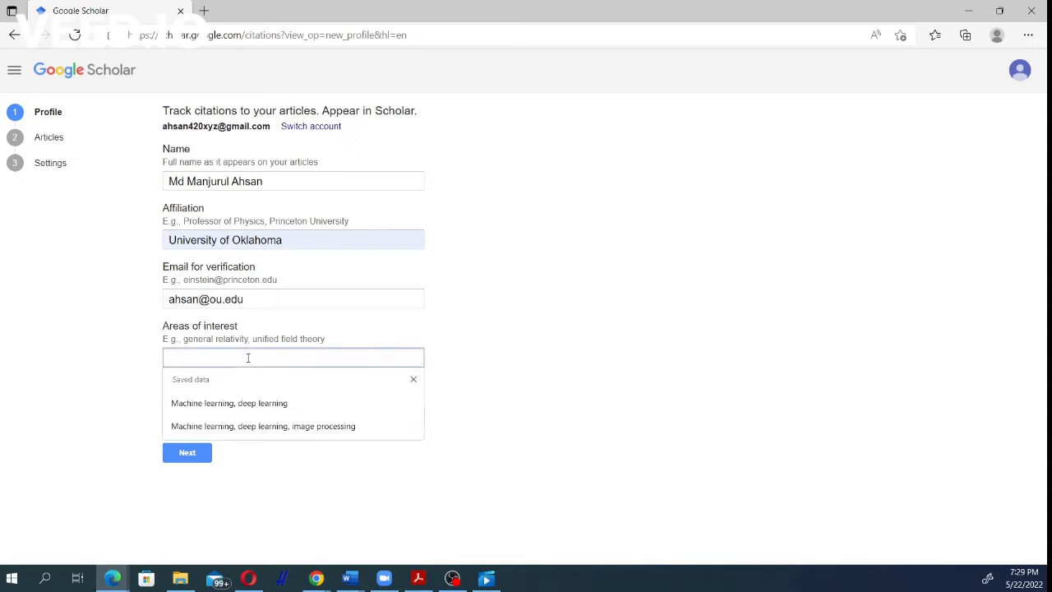
{"action": "type", "text": "Machine learning, image p"}
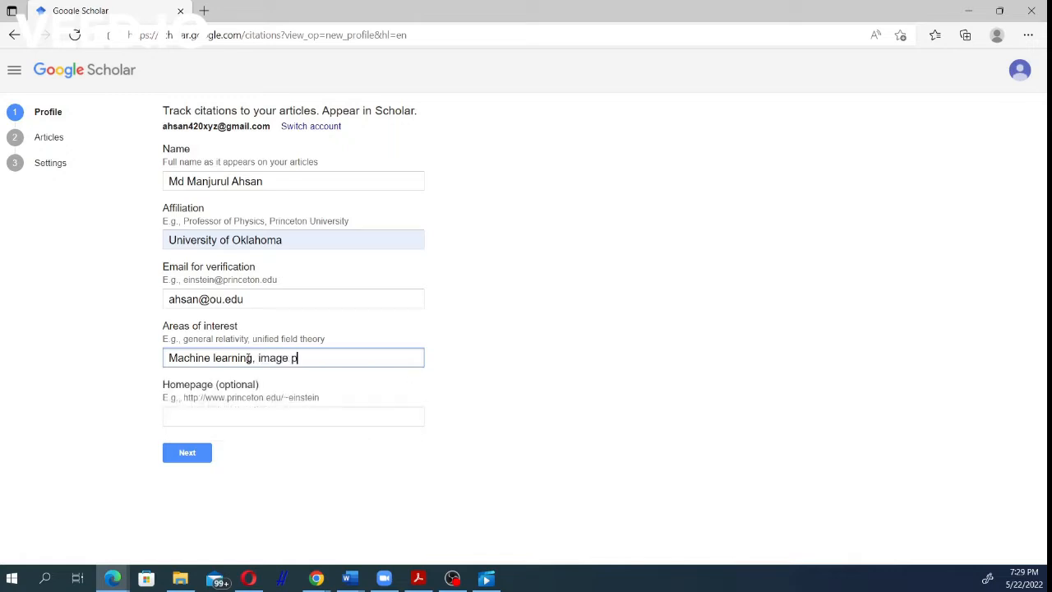
{"action": "type", "text": "rocessing"}
{"action": "left_click", "coordinate": [432, 375]}
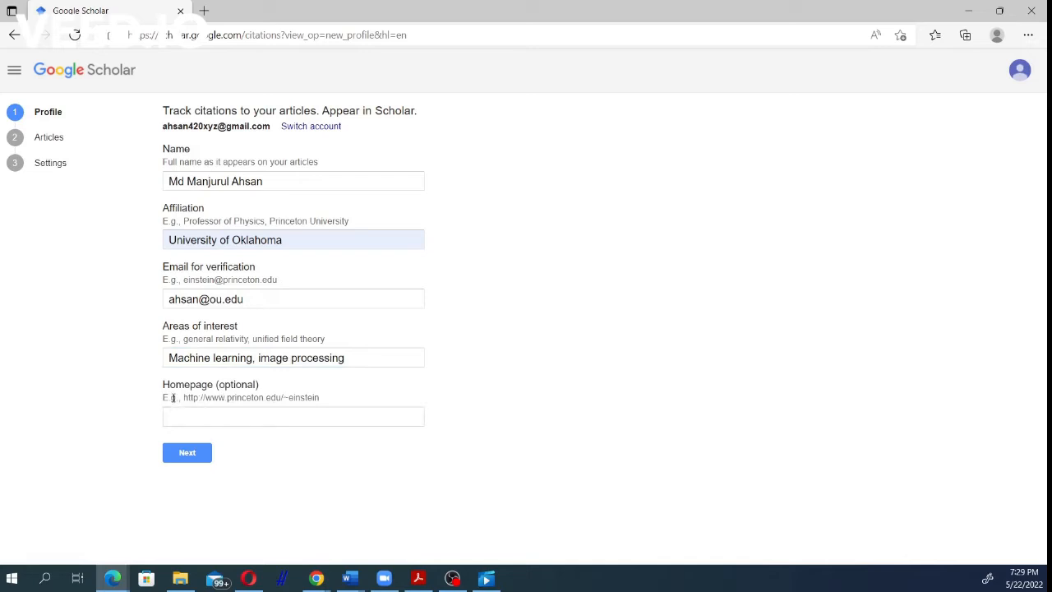
{"action": "left_click", "coordinate": [217, 413]}
{"action": "left_click", "coordinate": [191, 454]}
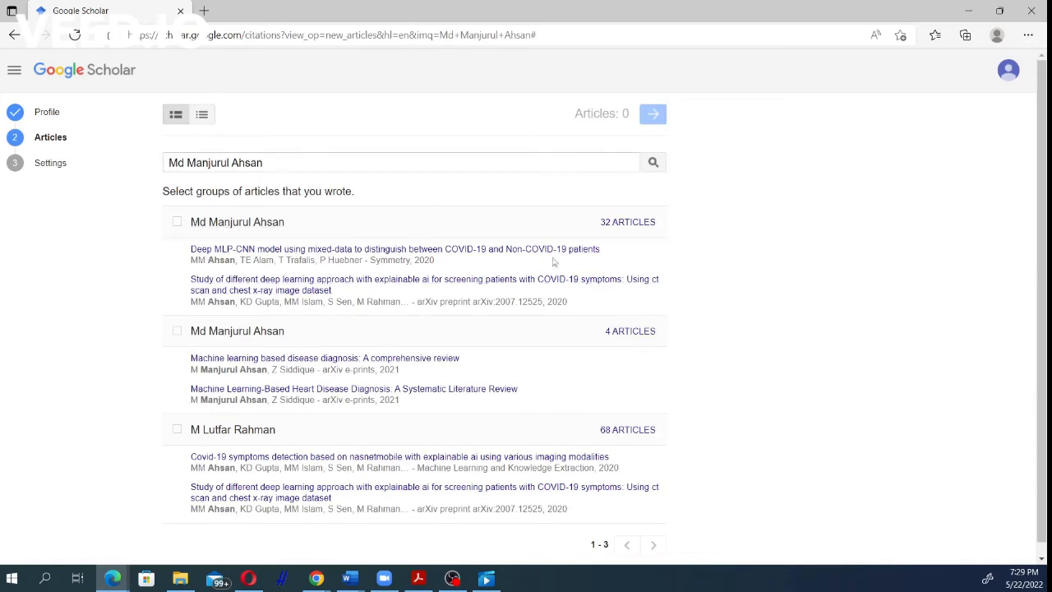
Step: Select the first listed group of articles as own work and proceed to the profile settings
{"action": "scroll", "coordinate": [320, 501], "scroll_direction": "down", "scroll_amount": 1}
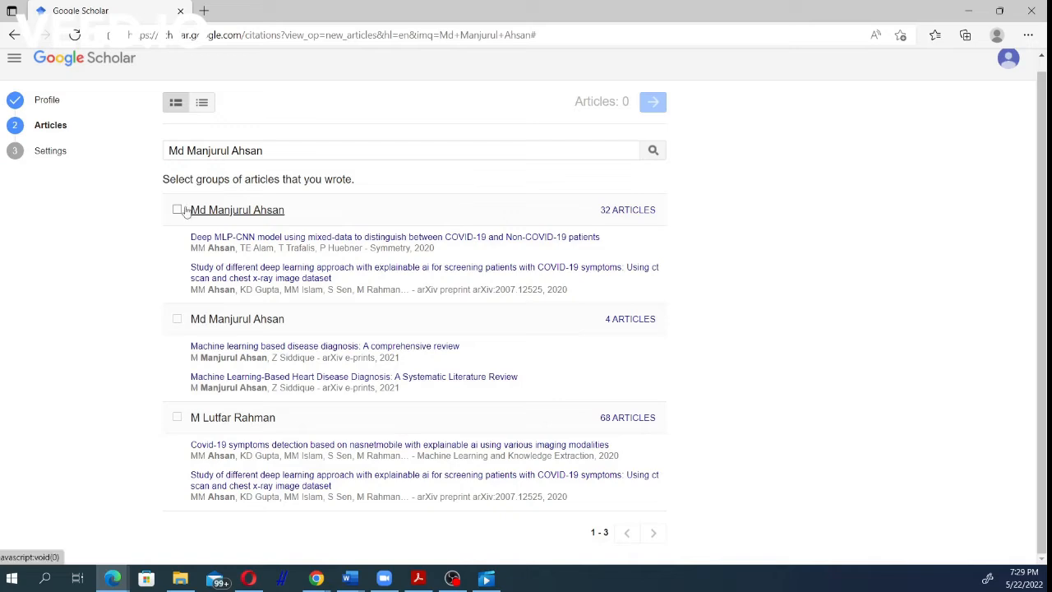
{"action": "left_click", "coordinate": [178, 209]}
{"action": "left_click", "coordinate": [653, 101]}
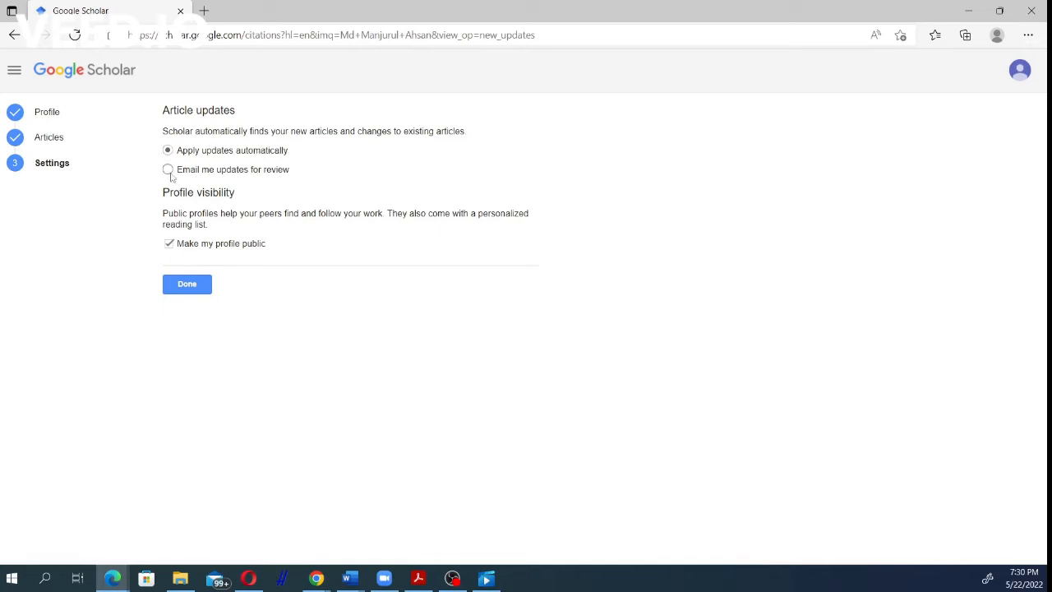
Step: Choose to apply article updates automatically, keep the profile public and finish the profile setup
{"action": "left_click", "coordinate": [168, 171]}
{"action": "left_click", "coordinate": [169, 151]}
{"action": "left_click", "coordinate": [196, 285]}
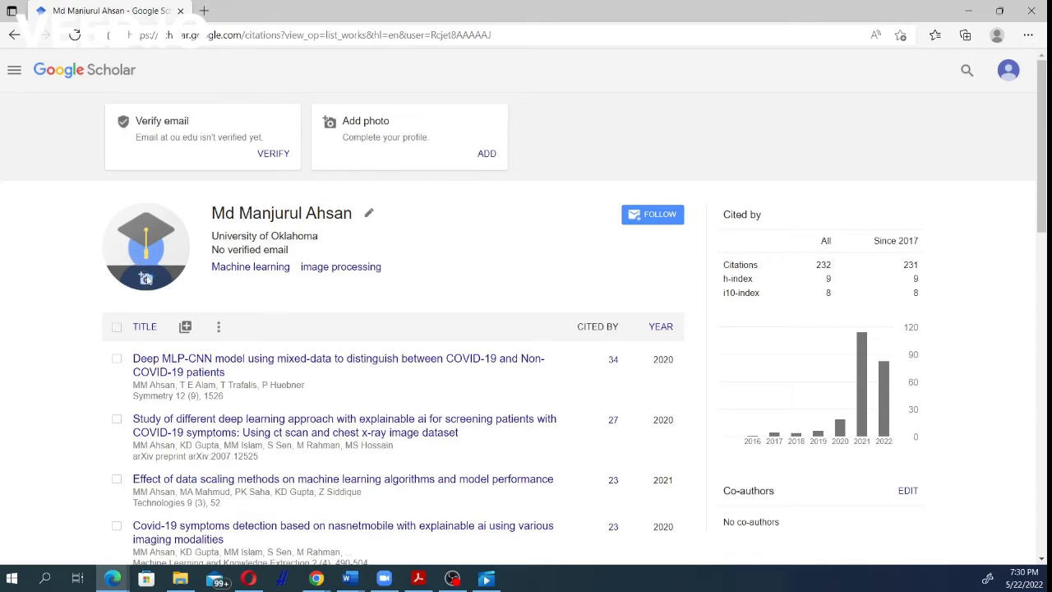
Step: Open the image file chooser for the profile photo and close it without choosing a file
{"action": "left_click", "coordinate": [145, 279]}
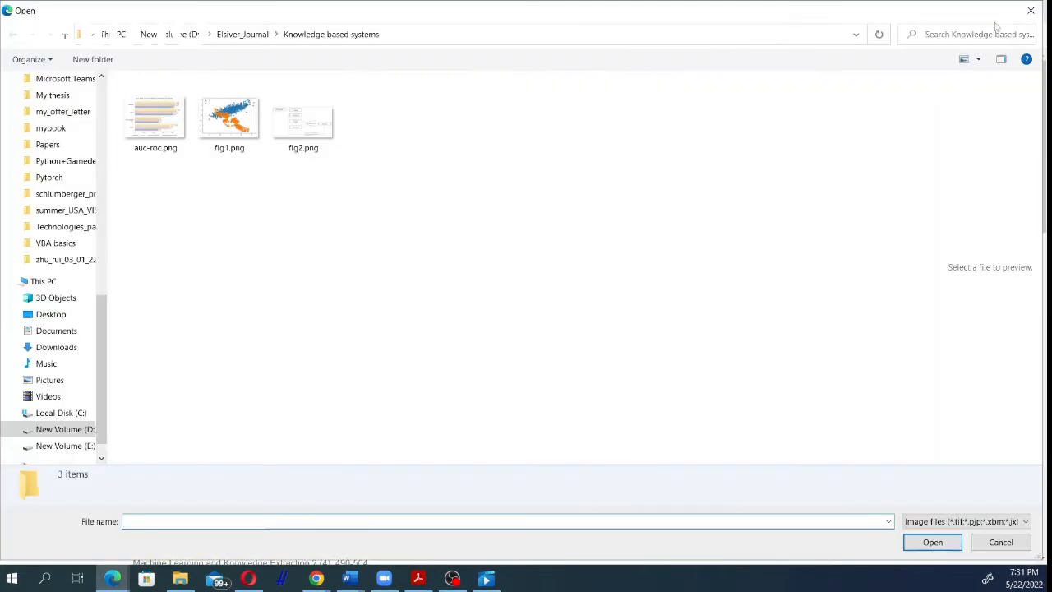
{"action": "left_click", "coordinate": [1032, 13]}
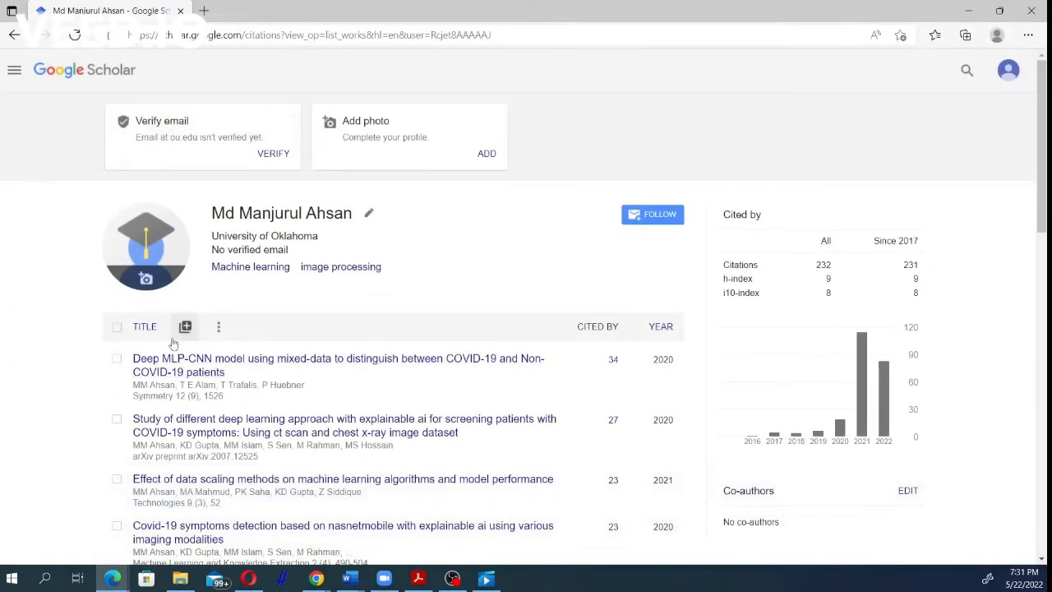
Step: Look through the profile's article list, sorting it by year, by citation count and finally by title
{"action": "scroll", "coordinate": [626, 355], "scroll_direction": "down", "scroll_amount": 9}
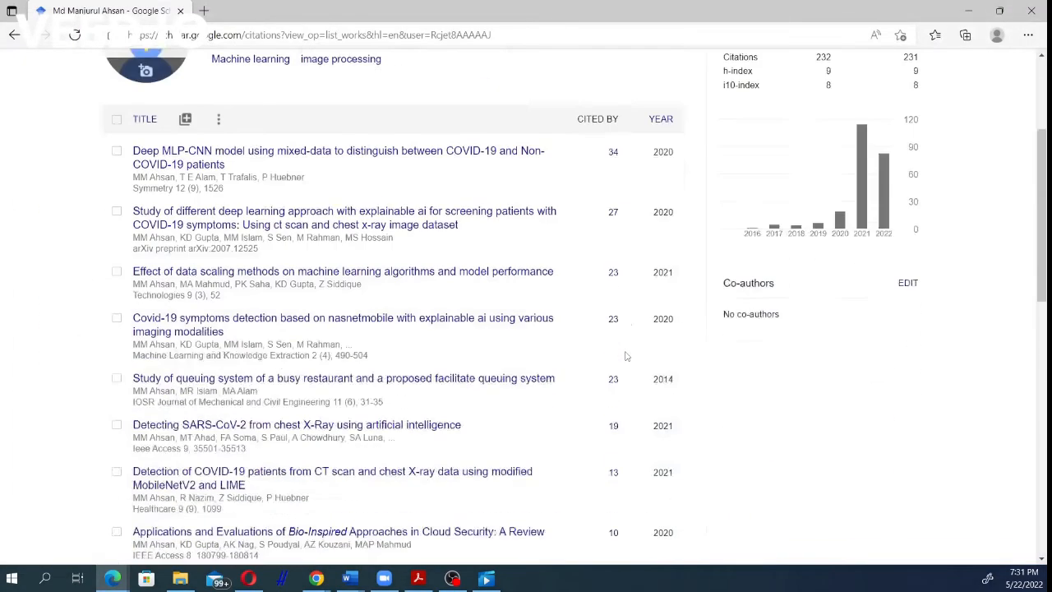
{"action": "scroll", "coordinate": [627, 355], "scroll_direction": "up", "scroll_amount": 10}
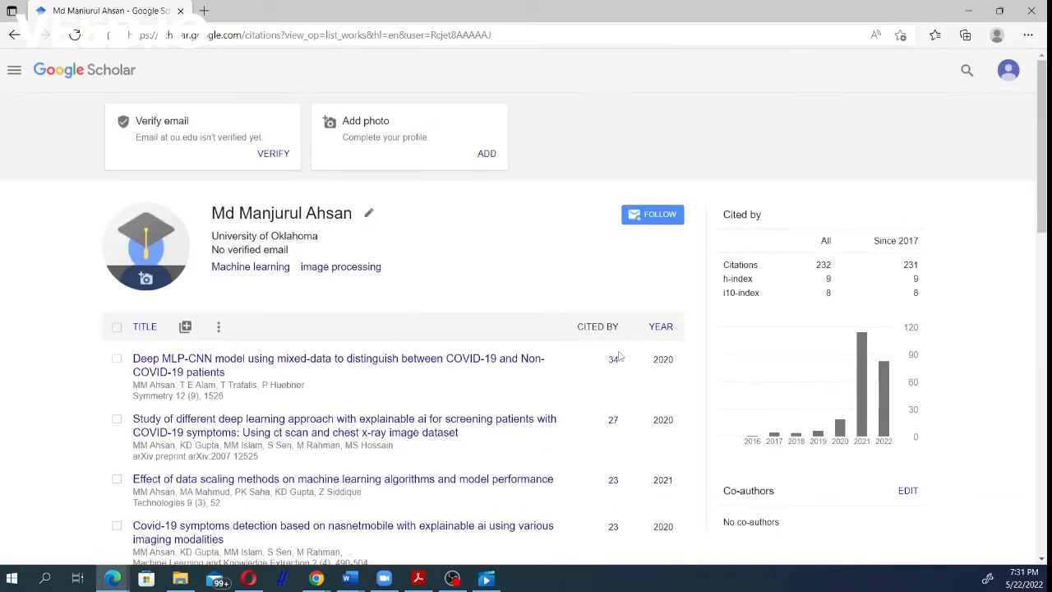
{"action": "left_click", "coordinate": [661, 326]}
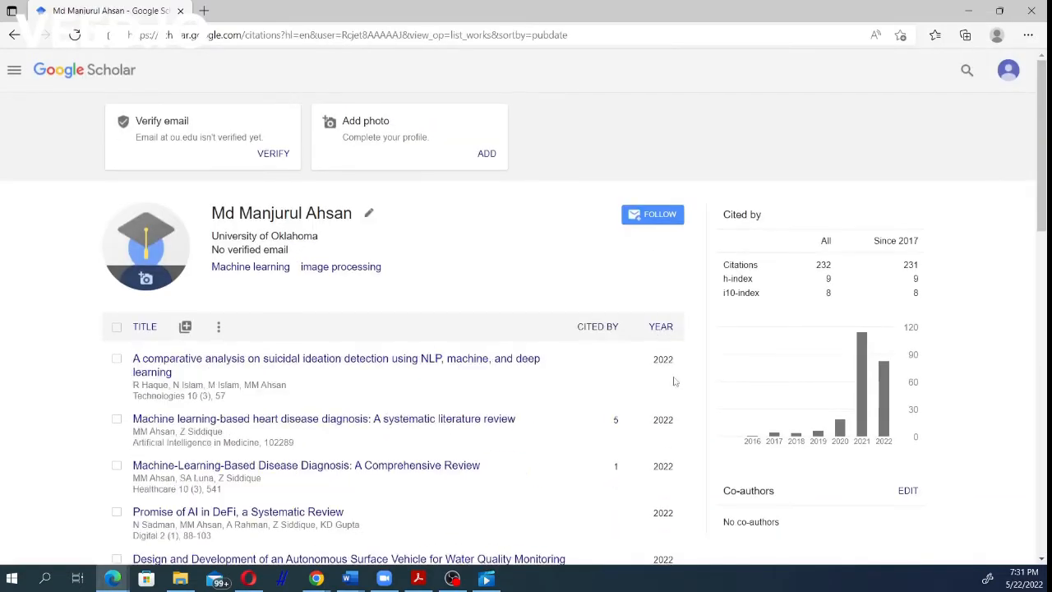
{"action": "scroll", "coordinate": [538, 415], "scroll_direction": "down", "scroll_amount": 5}
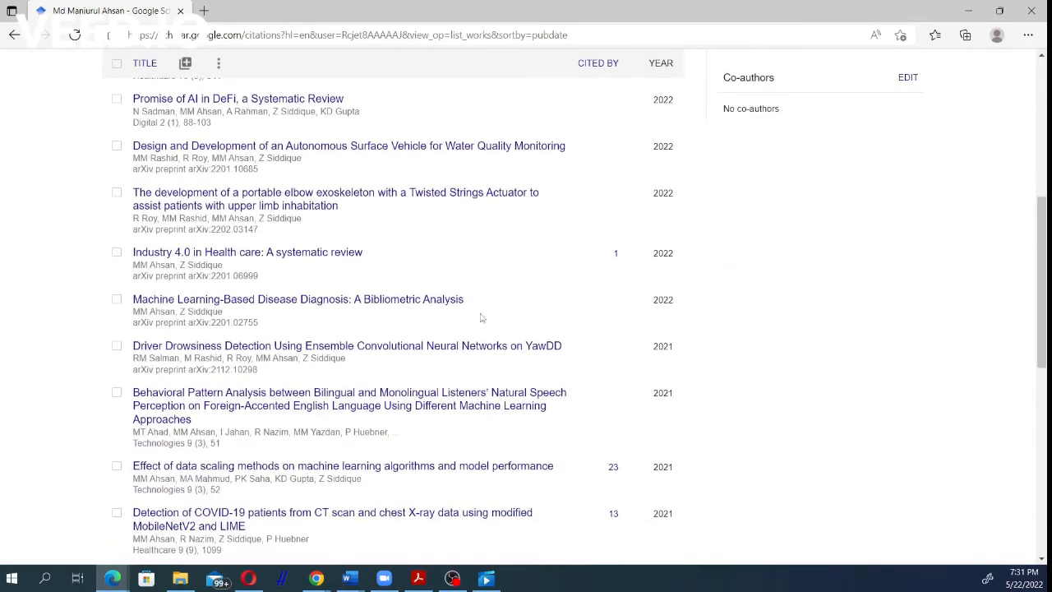
{"action": "scroll", "coordinate": [451, 360], "scroll_direction": "down", "scroll_amount": 10}
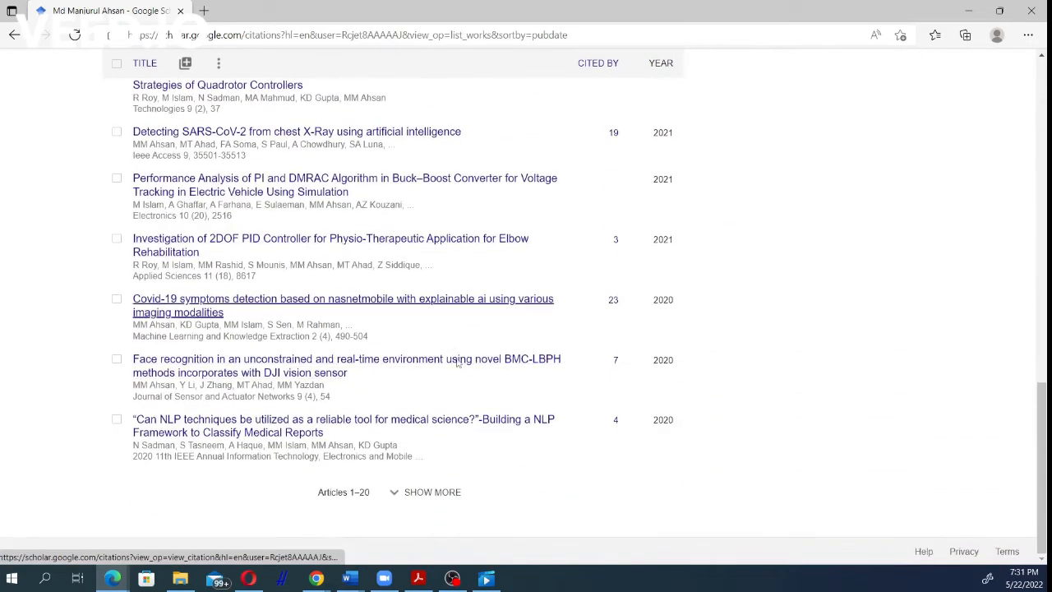
{"action": "scroll", "coordinate": [577, 400], "scroll_direction": "up", "scroll_amount": 15}
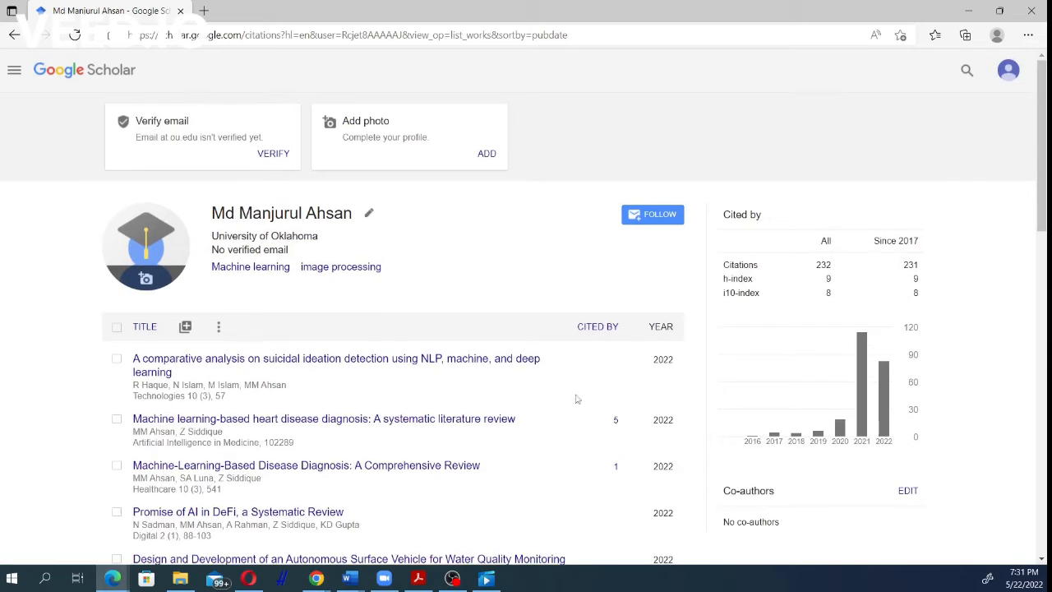
{"action": "left_click", "coordinate": [598, 327]}
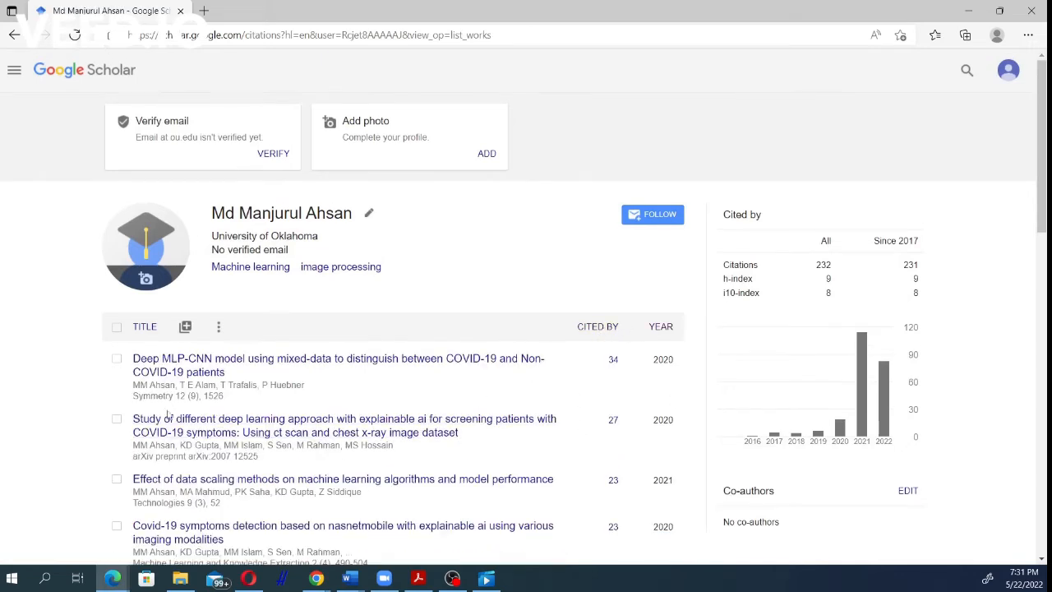
{"action": "left_click", "coordinate": [148, 336]}
Step: Open the form for adding an article manually and look through the fields of each publication type, returning to Journal
{"action": "left_click", "coordinate": [186, 327]}
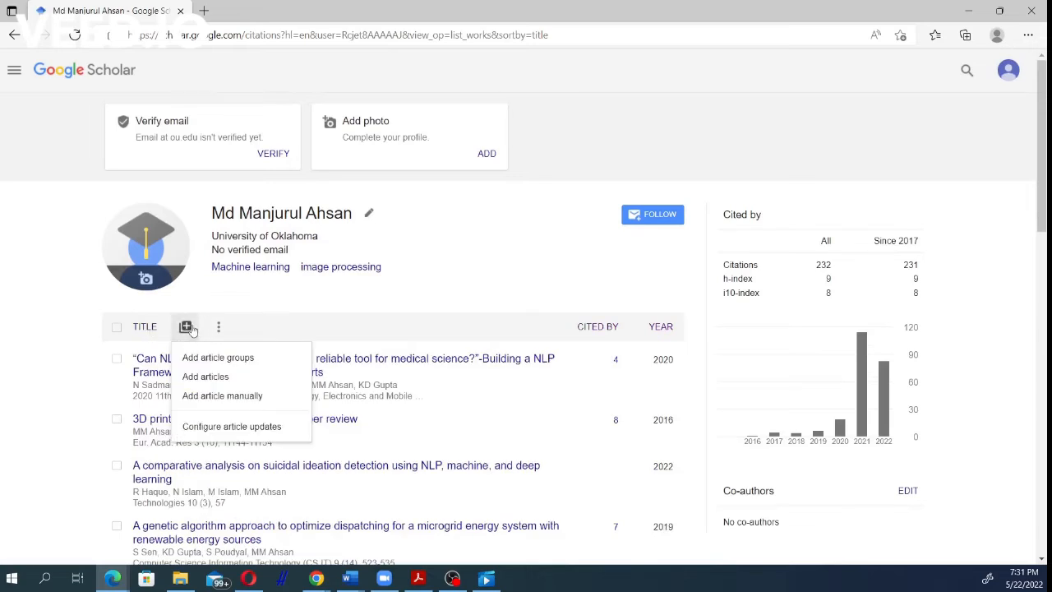
{"action": "left_click", "coordinate": [233, 403]}
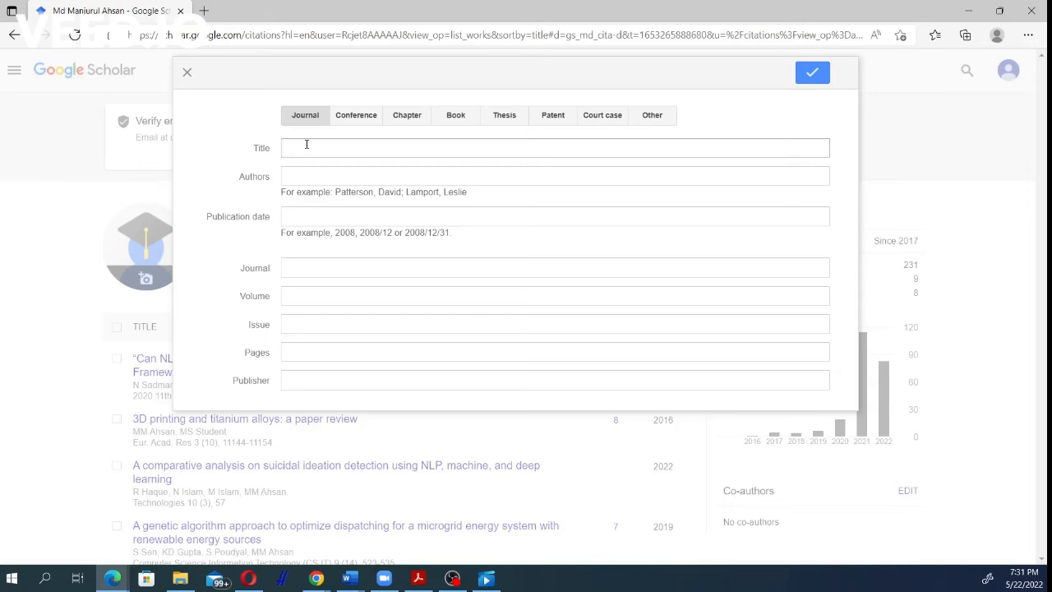
{"action": "left_click", "coordinate": [349, 117]}
{"action": "left_click", "coordinate": [406, 117]}
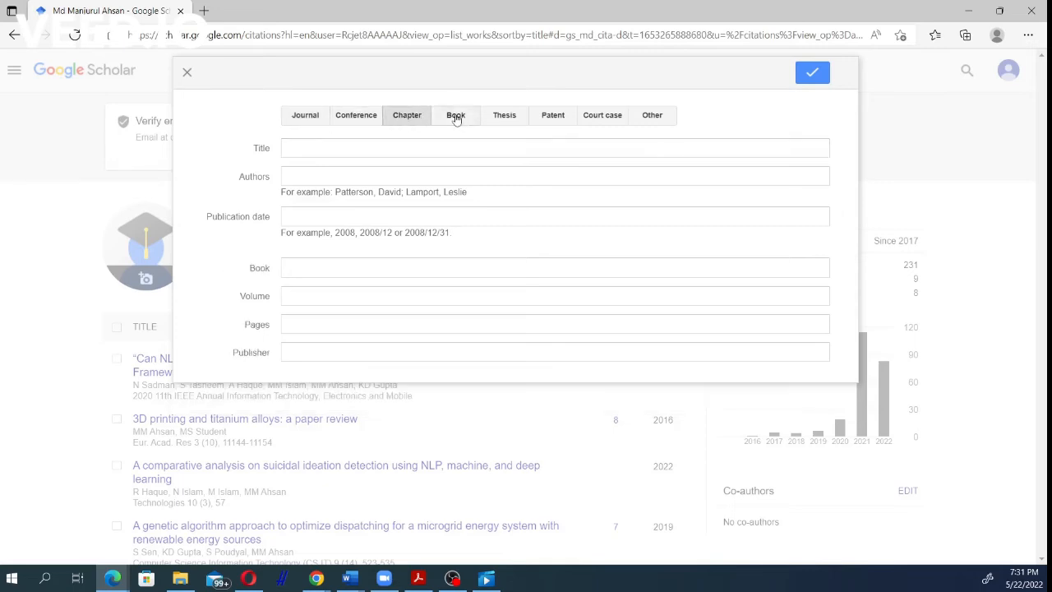
{"action": "left_click", "coordinate": [456, 117]}
{"action": "left_click", "coordinate": [503, 116]}
{"action": "left_click", "coordinate": [553, 117]}
{"action": "left_click", "coordinate": [604, 118]}
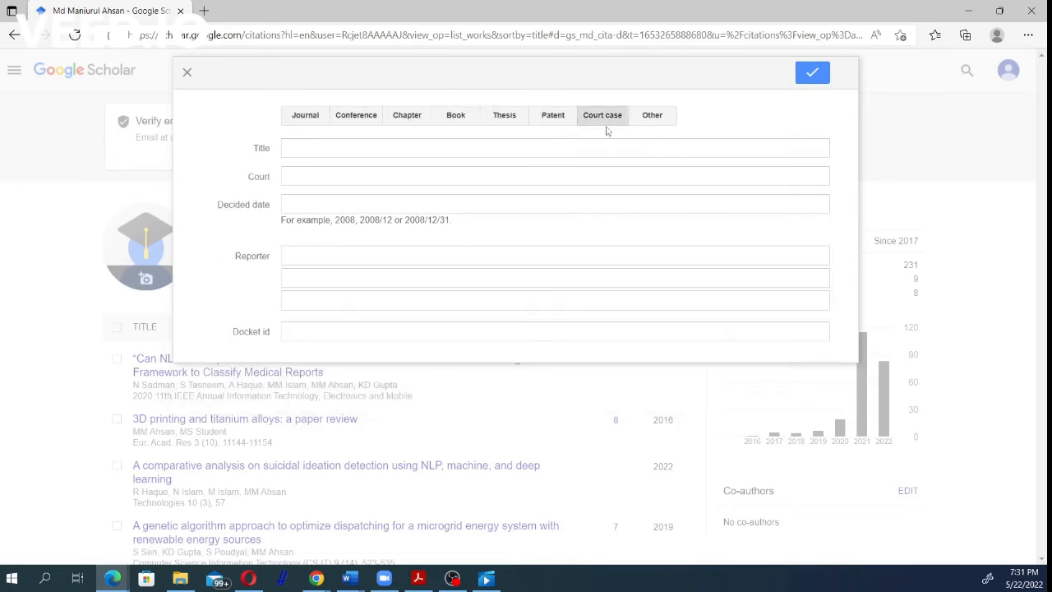
{"action": "left_click", "coordinate": [645, 120]}
{"action": "left_click", "coordinate": [308, 120]}
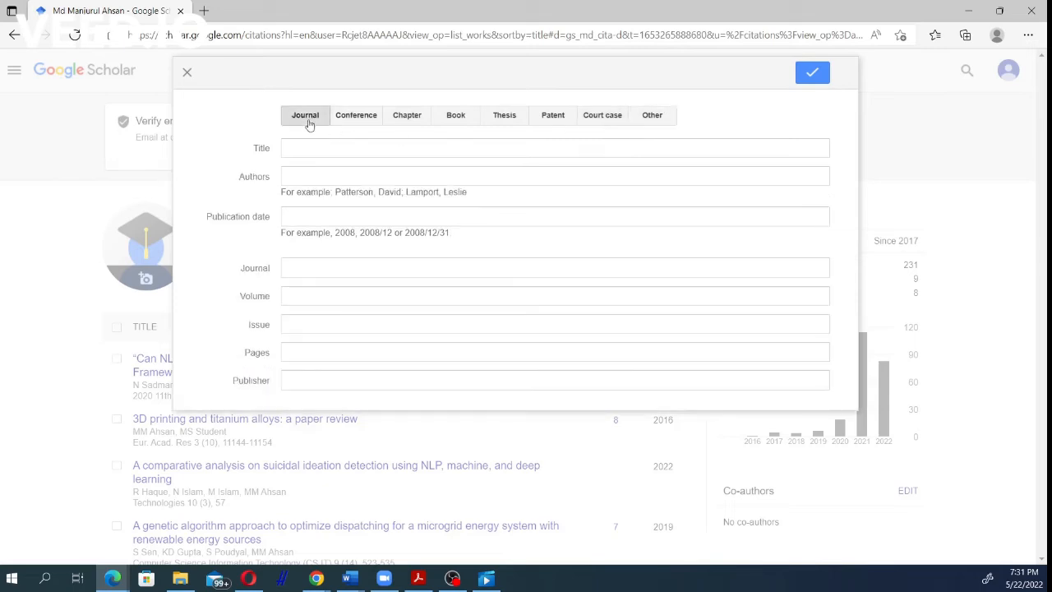
Step: Check the journal form's title and authors fields, and close the form without adding an article
{"action": "left_click", "coordinate": [293, 152]}
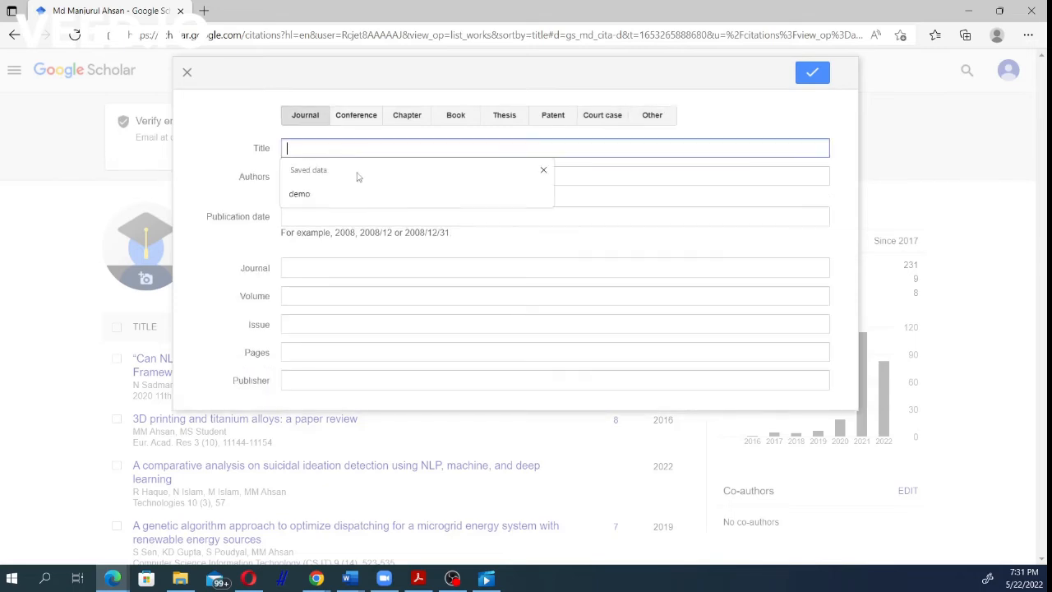
{"action": "left_click", "coordinate": [587, 176]}
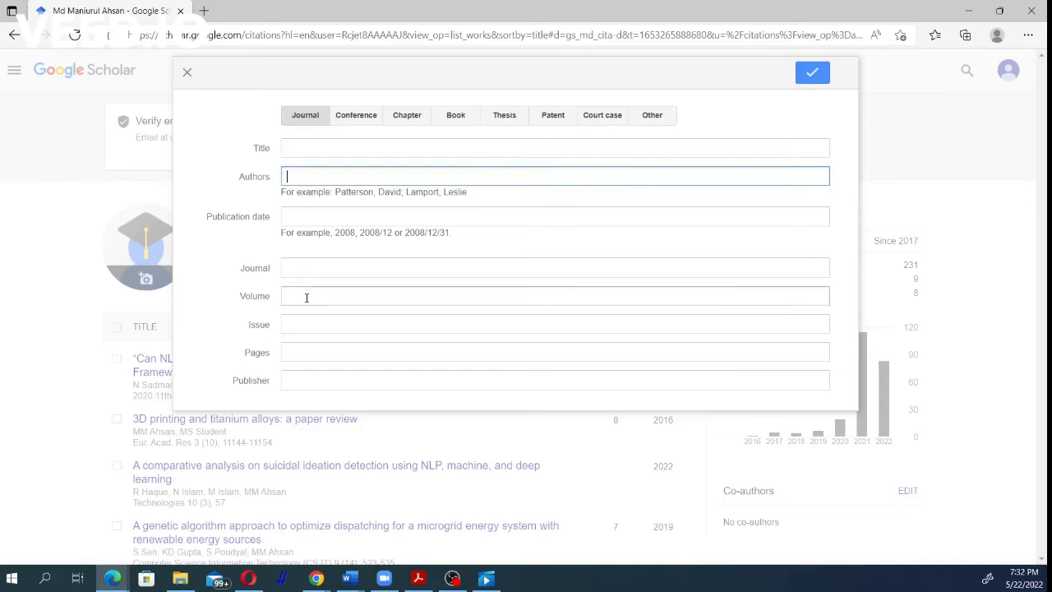
{"action": "left_click", "coordinate": [187, 73]}
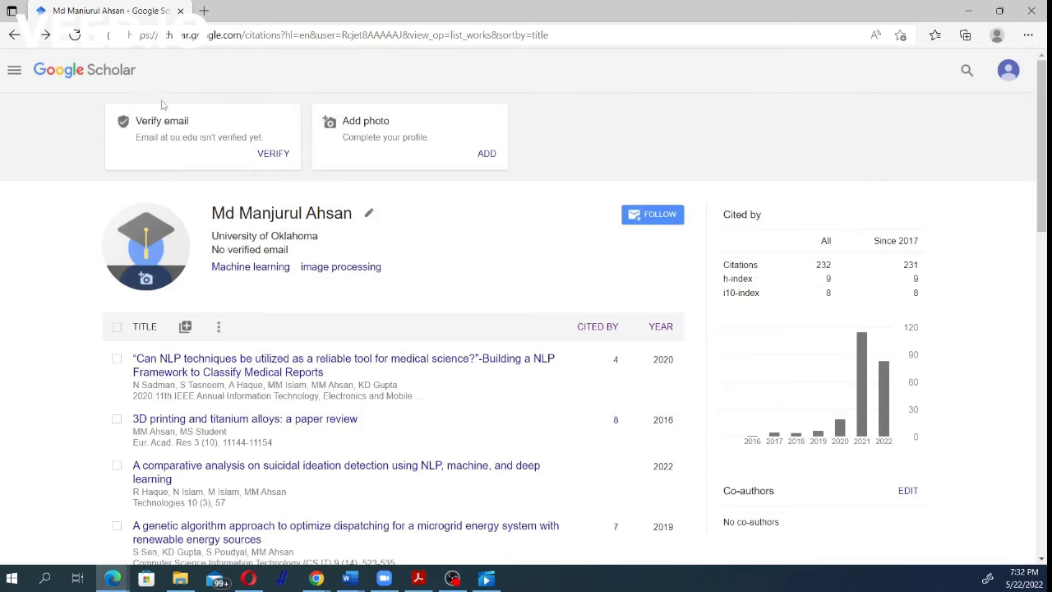
Step: Search the web for "google scholar" in a new browser tab and open the Google Scholar home page
{"action": "left_click", "coordinate": [204, 11]}
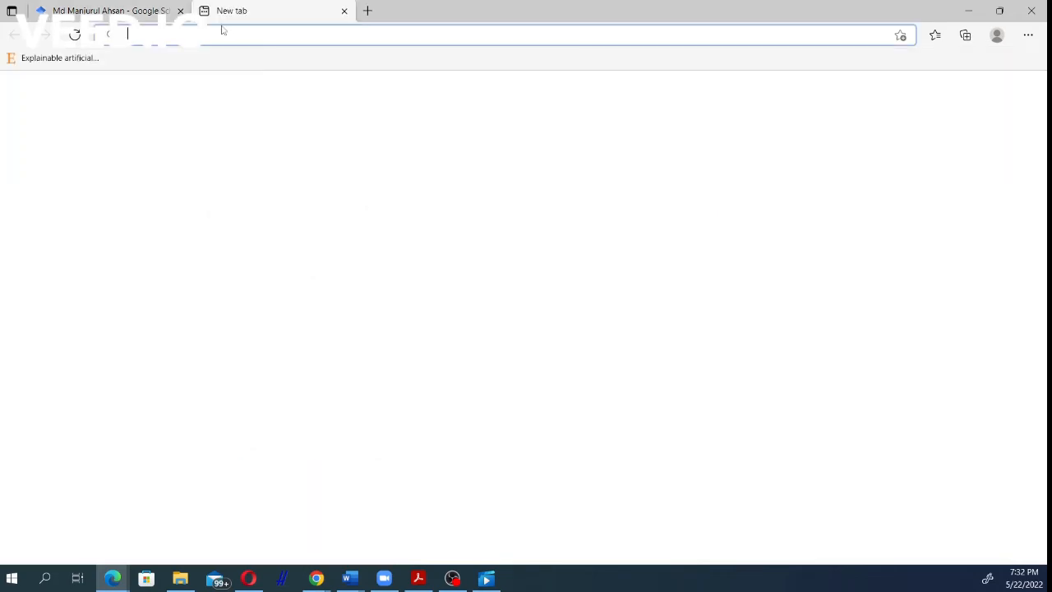
{"action": "type", "text": "goog"}
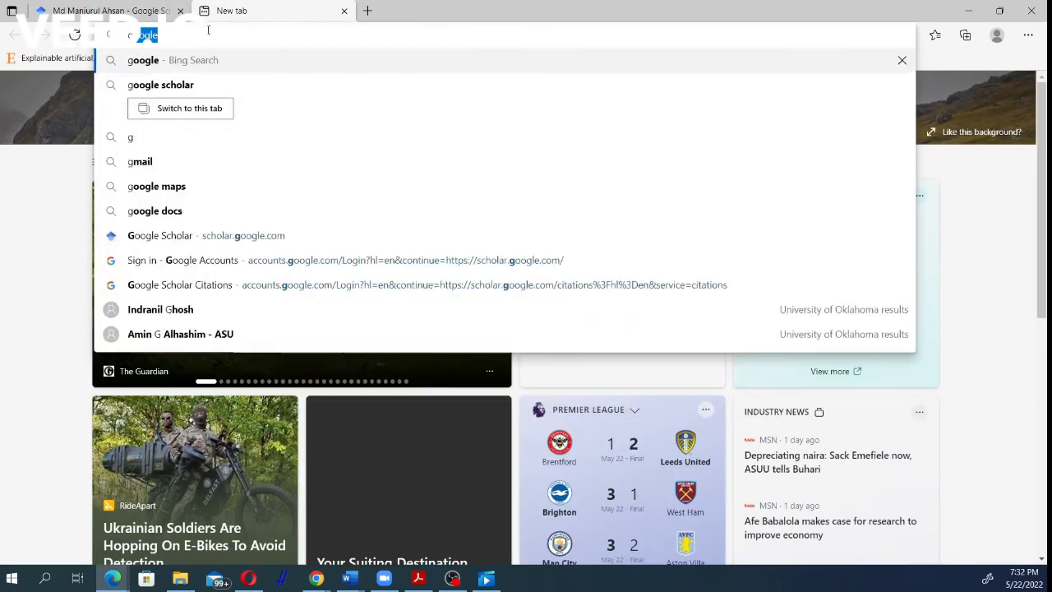
{"action": "type", "text": "g"}
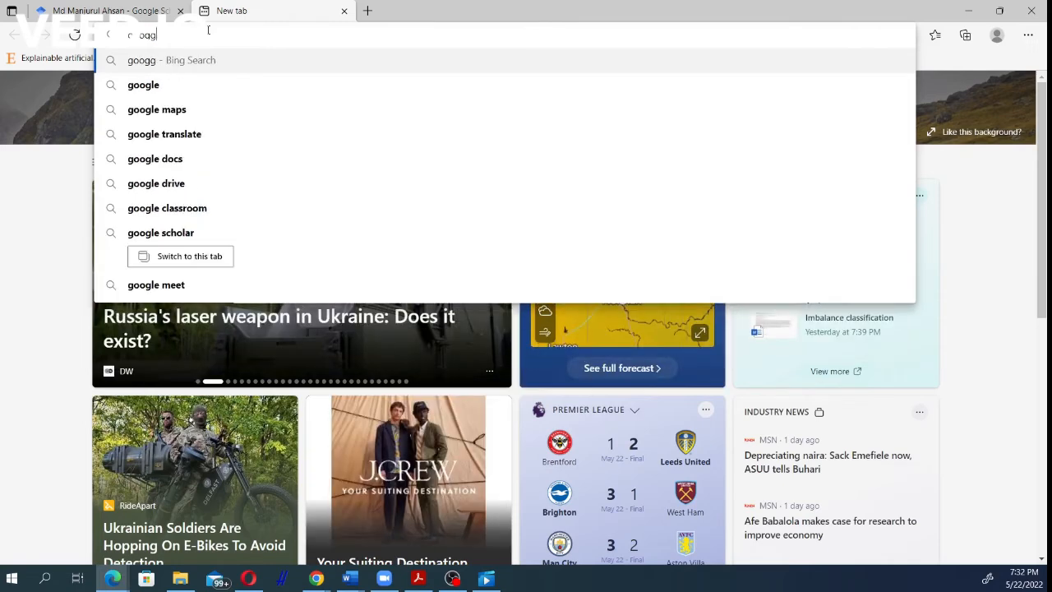
{"action": "key", "text": "BackSpace"}
{"action": "type", "text": "le"}
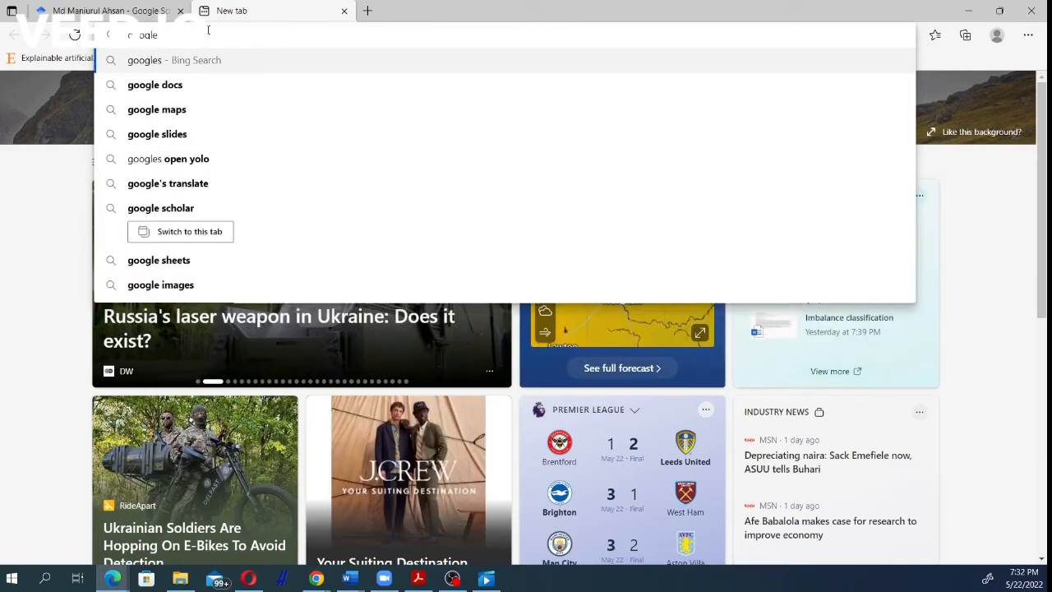
{"action": "type", "text": " scholar"}
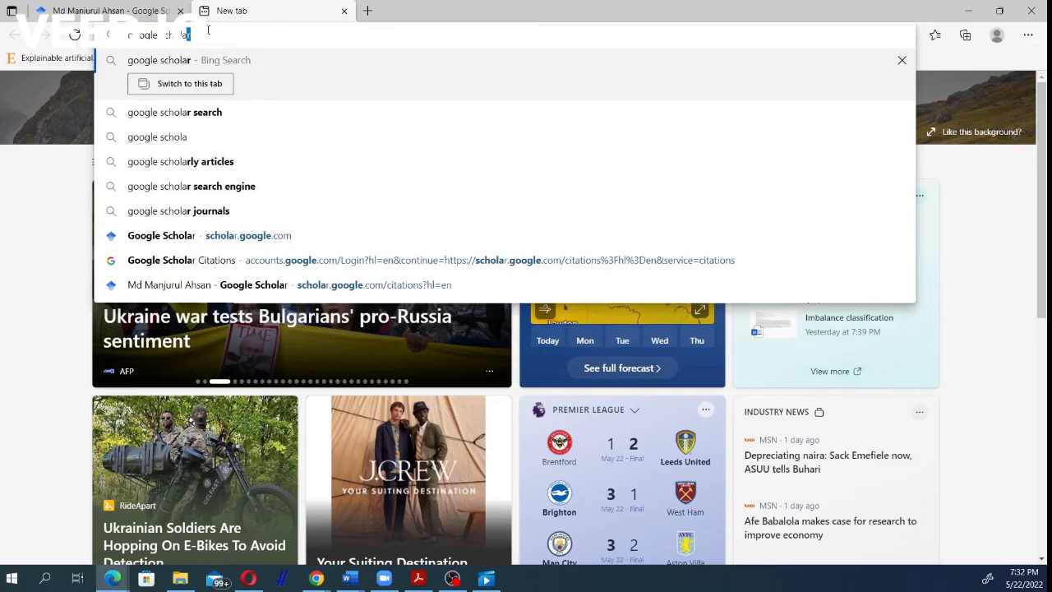
{"action": "key", "text": "Return"}
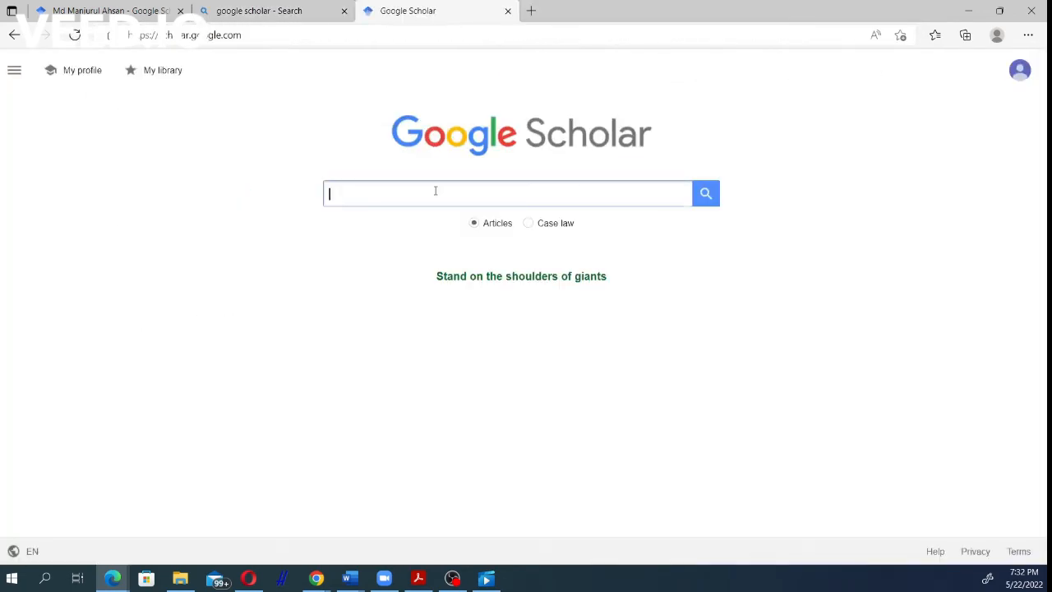
Step: Search Google Scholar for the author's full name and open the matching verified user profile
{"action": "left_click", "coordinate": [424, 194]}
{"action": "type", "text": "md"}
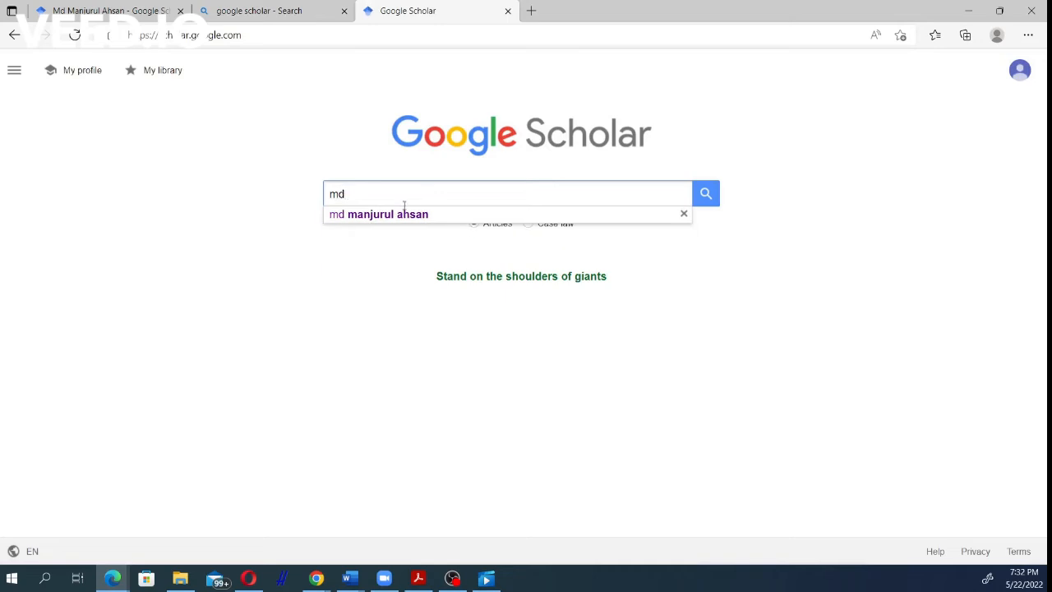
{"action": "left_click", "coordinate": [403, 213]}
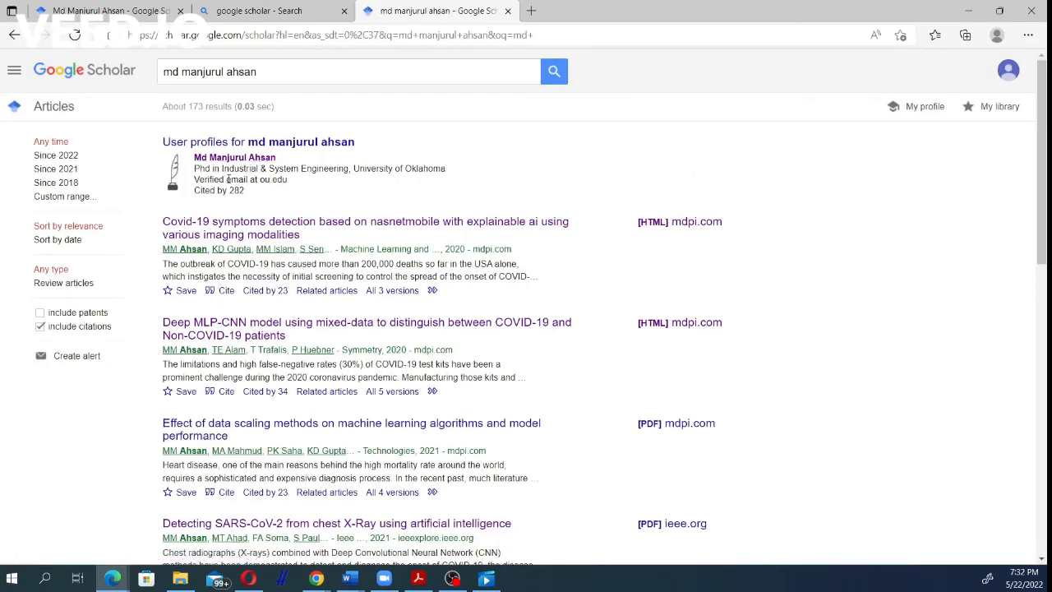
{"action": "left_click", "coordinate": [235, 160]}
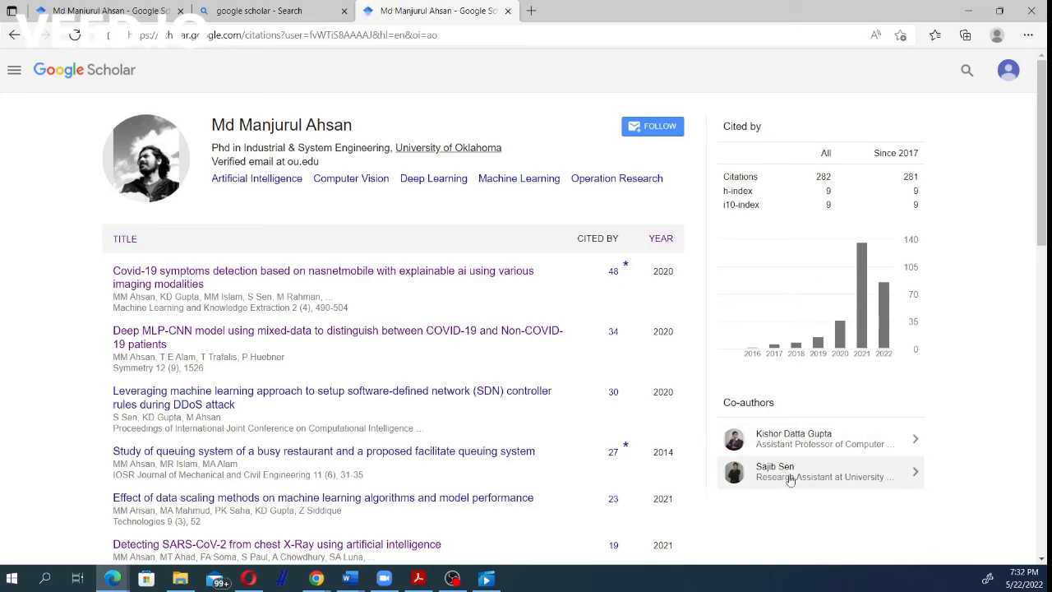
Step: Open the first listed co-author's profile and look through the articles sorted by year
{"action": "left_click", "coordinate": [801, 449]}
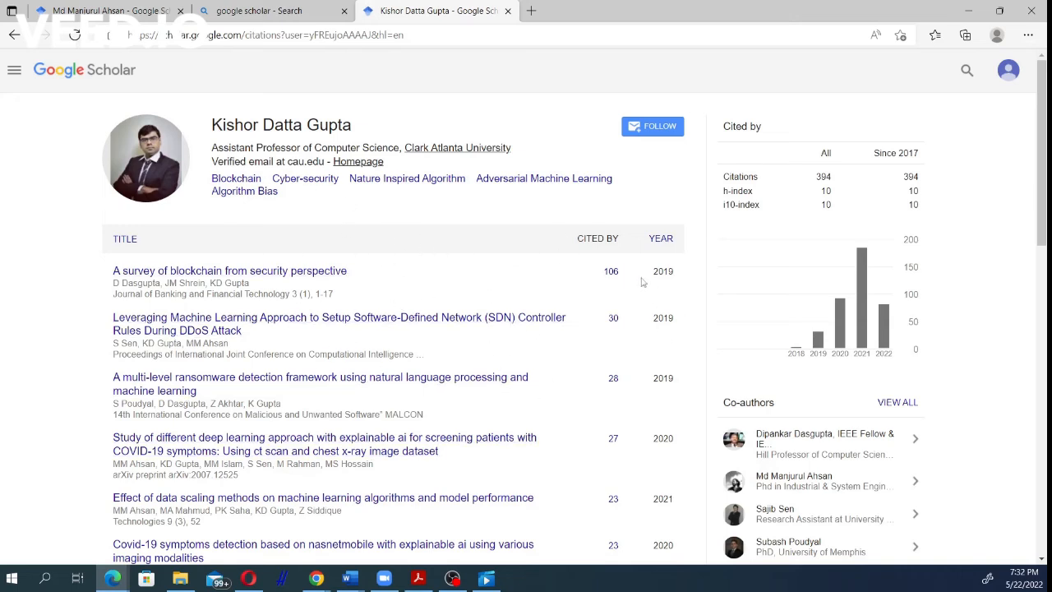
{"action": "left_click", "coordinate": [662, 240]}
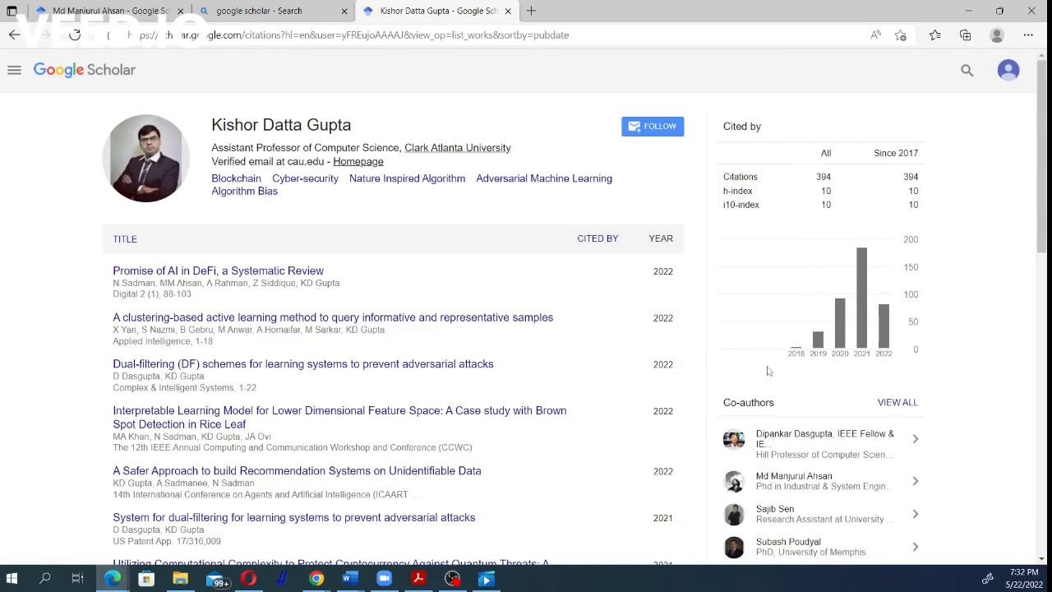
{"action": "scroll", "coordinate": [768, 369], "scroll_direction": "down", "scroll_amount": 3}
{"action": "scroll", "coordinate": [674, 334], "scroll_direction": "up", "scroll_amount": 3}
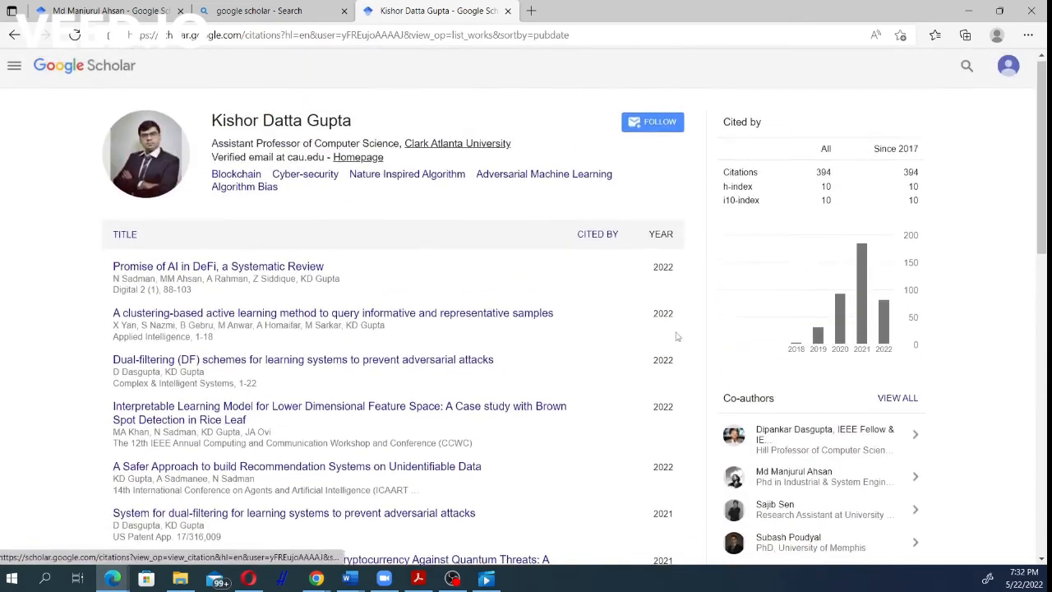
{"action": "scroll", "coordinate": [822, 395], "scroll_direction": "down", "scroll_amount": 8}
{"action": "scroll", "coordinate": [796, 352], "scroll_direction": "down", "scroll_amount": 5}
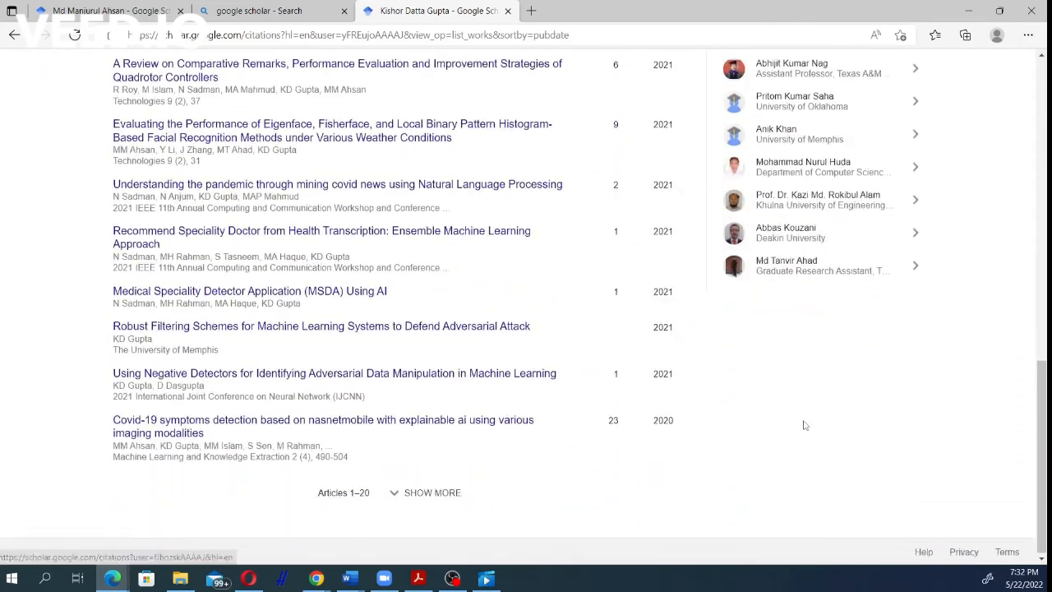
{"action": "scroll", "coordinate": [803, 425], "scroll_direction": "up", "scroll_amount": 10}
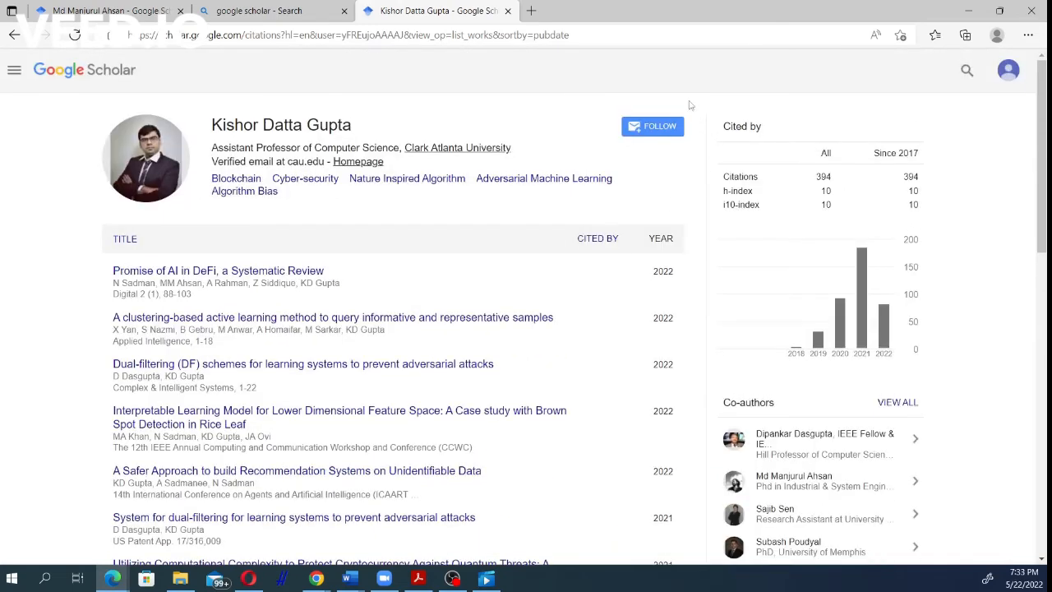
Step: Follow this author with alerts for new articles, new citations and new articles related to the author's research
{"action": "left_click", "coordinate": [648, 128]}
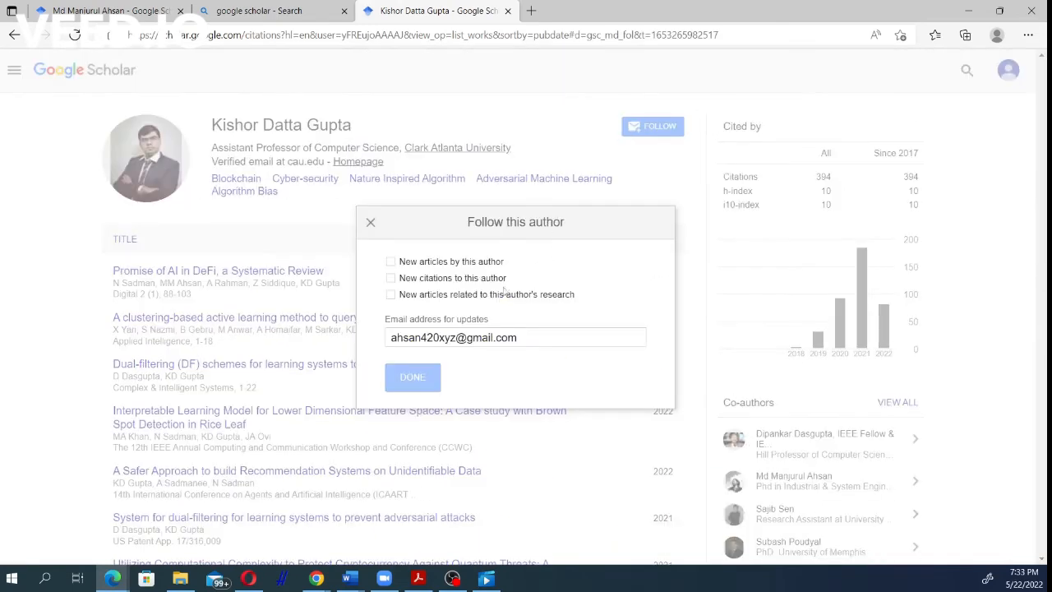
{"action": "left_click", "coordinate": [391, 262]}
{"action": "left_click", "coordinate": [408, 281]}
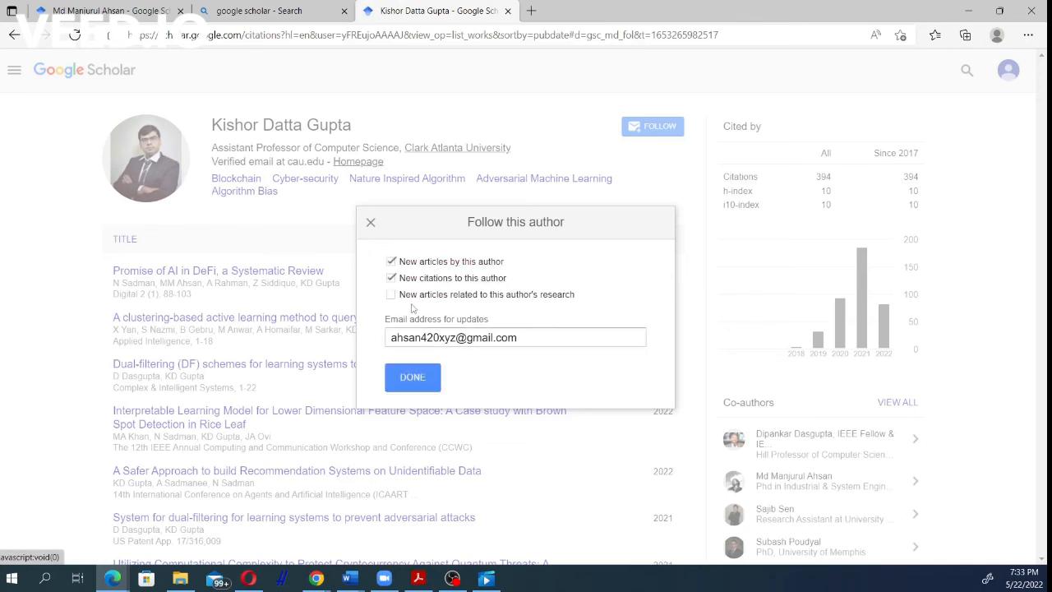
{"action": "left_click", "coordinate": [409, 295]}
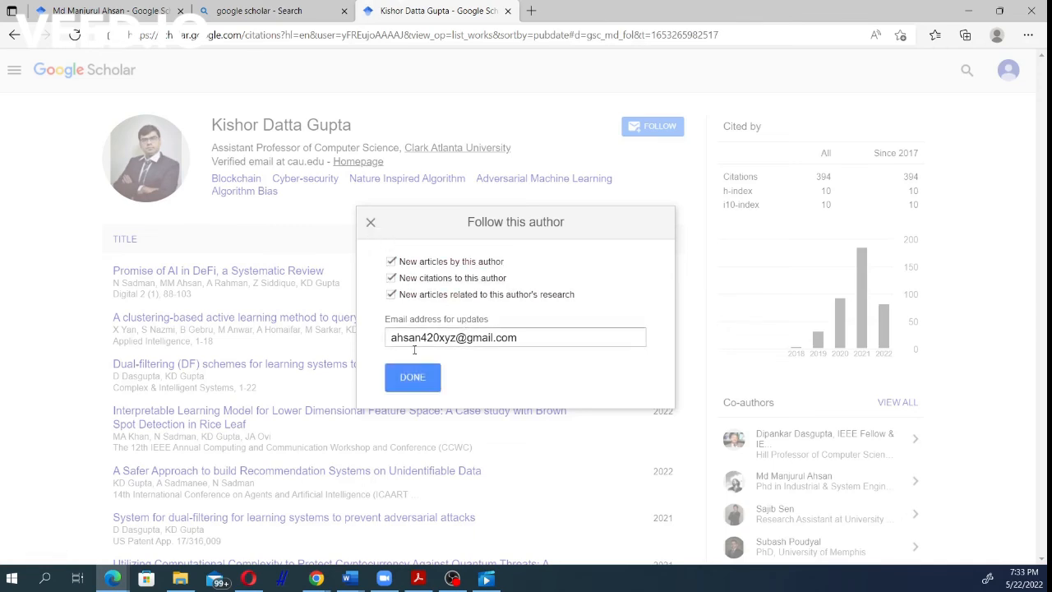
{"action": "left_click", "coordinate": [411, 376]}
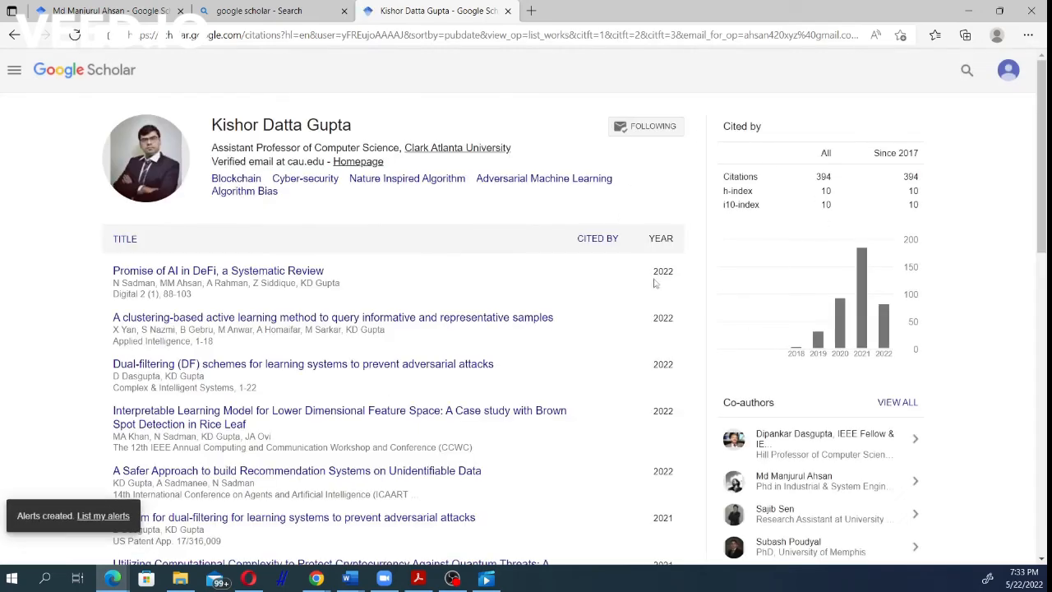